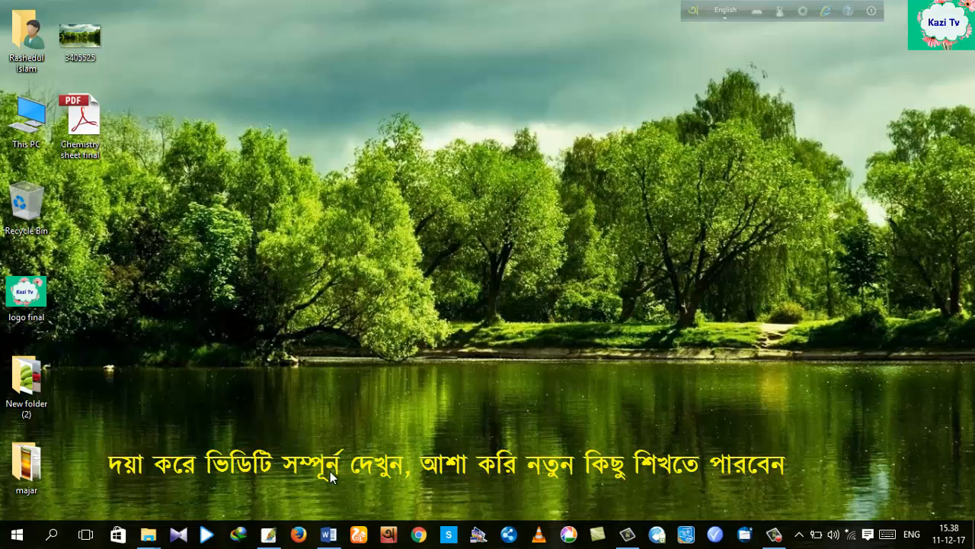
- Switch to Photoshop and convert the photo of the man in the blue jacket to CMYK Color mode
click(268, 534)
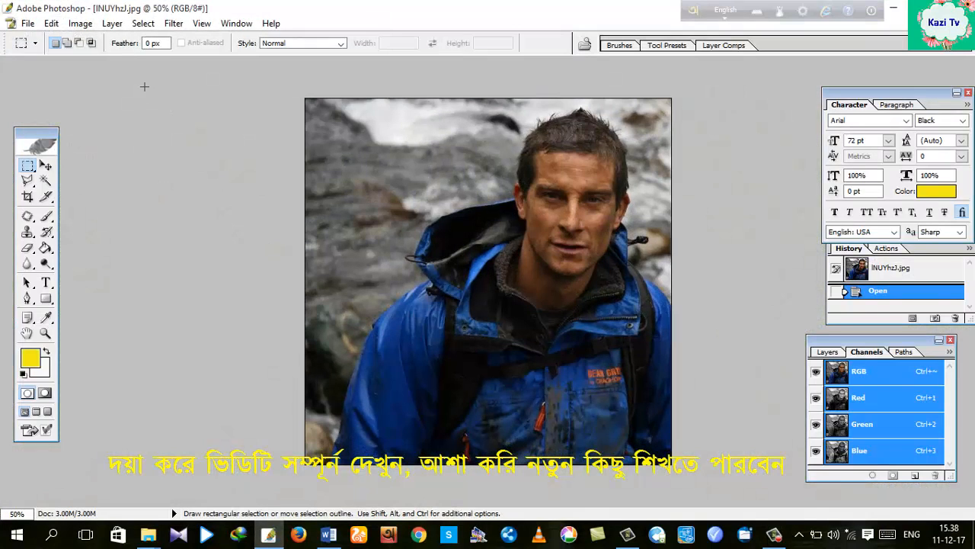
click(84, 25)
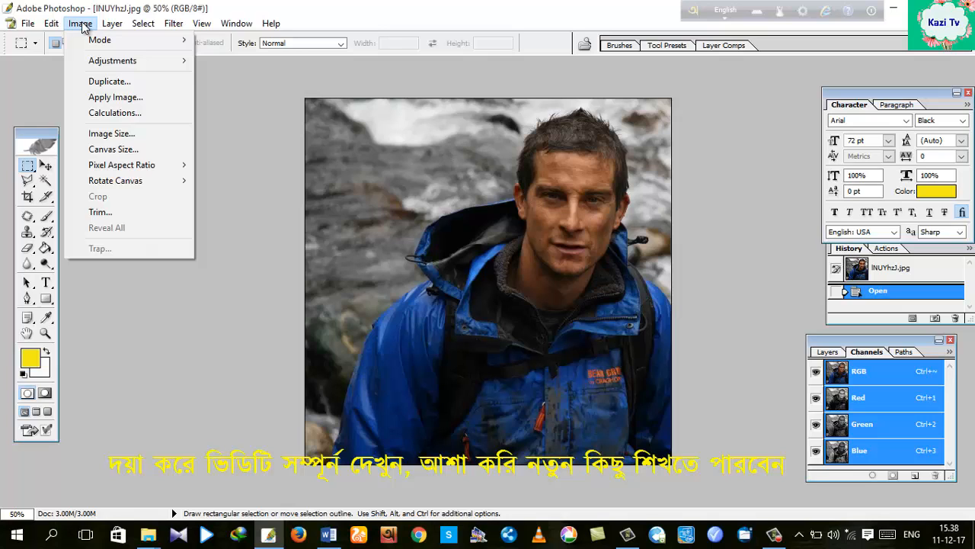
mouse_move(61, 24)
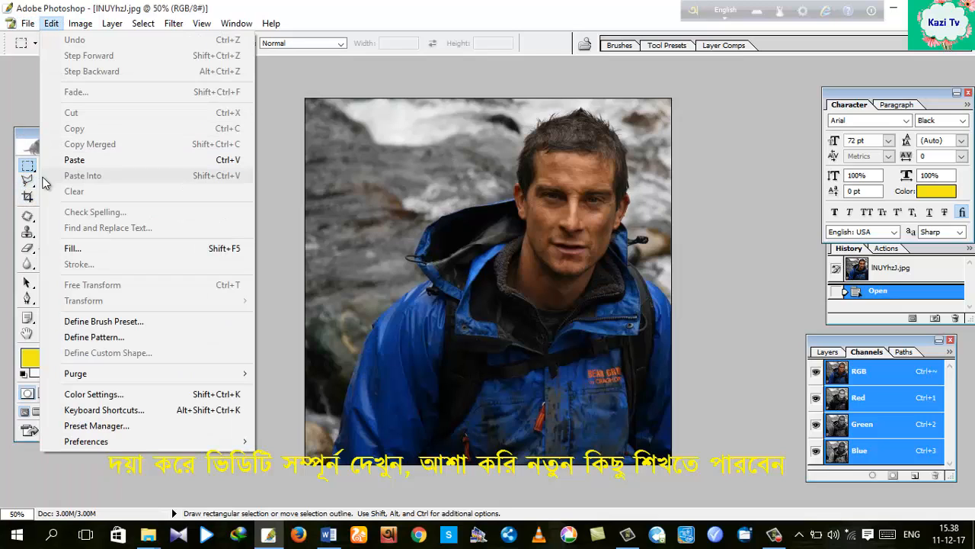
click(17, 80)
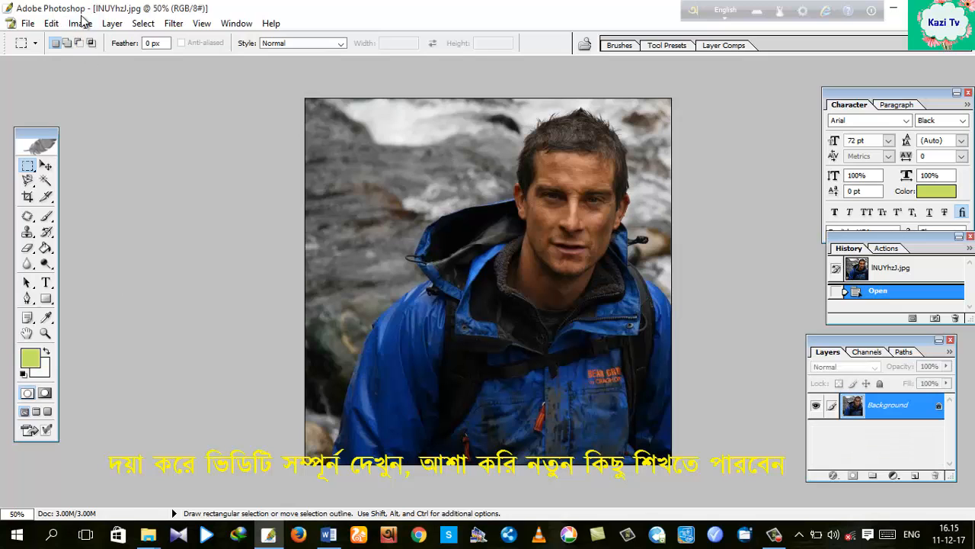
click(80, 23)
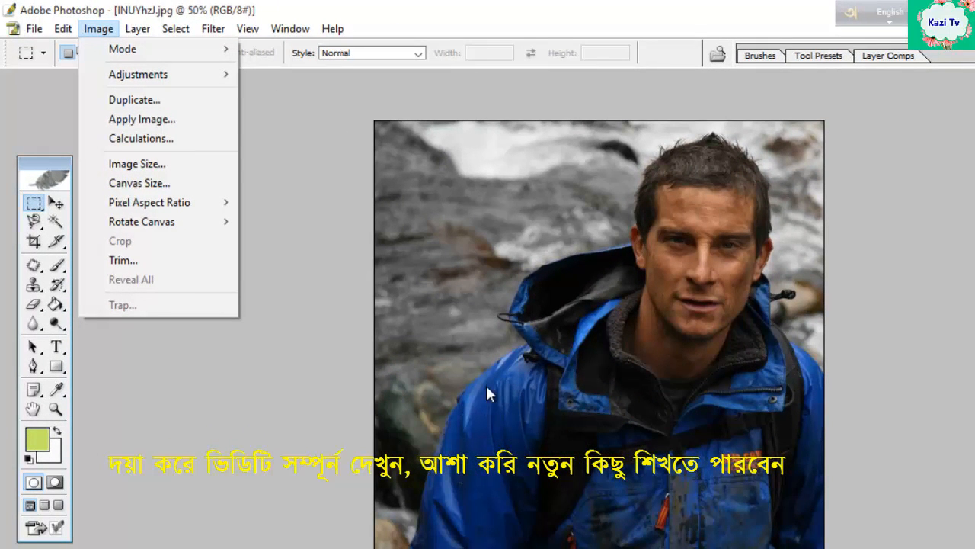
mouse_move(235, 59)
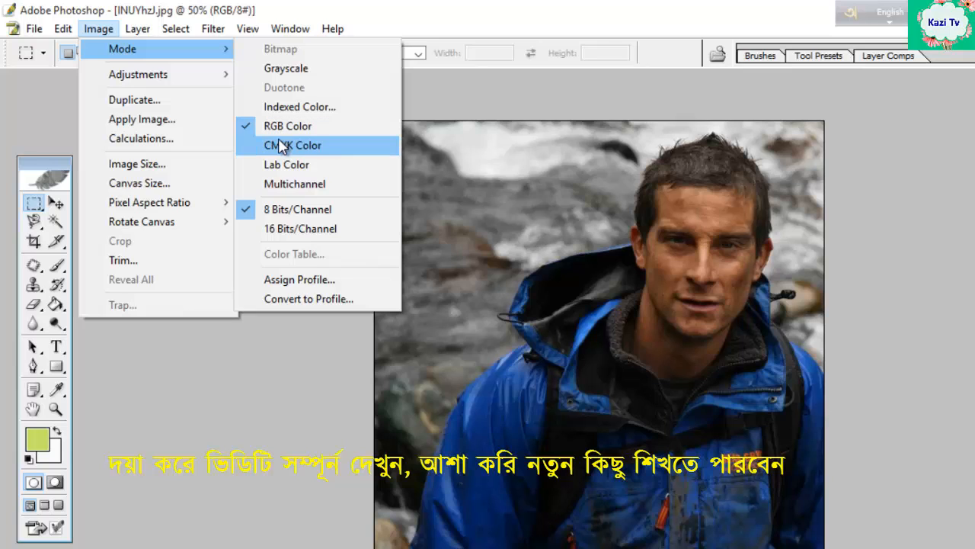
click(283, 146)
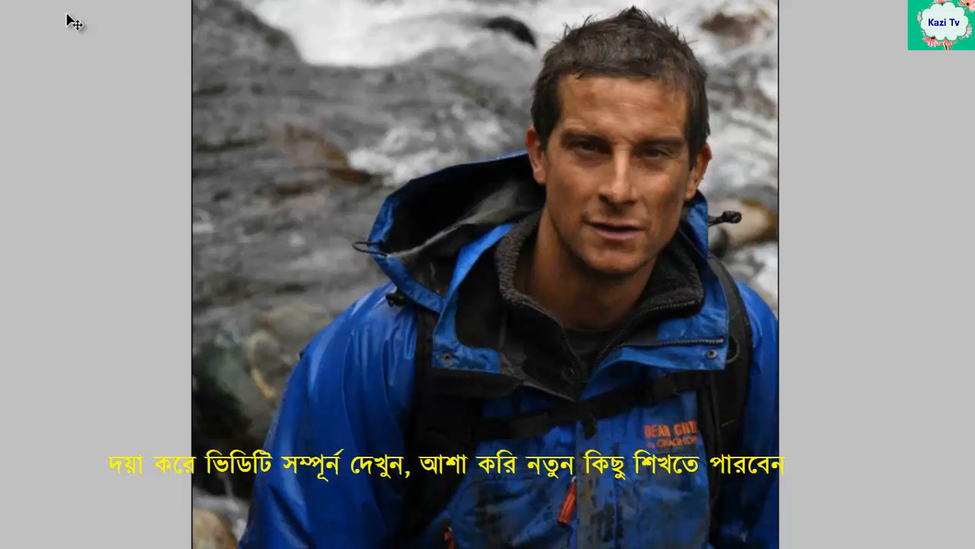
- Convert the portrait photo to Grayscale mode, discarding its color information
key(m)
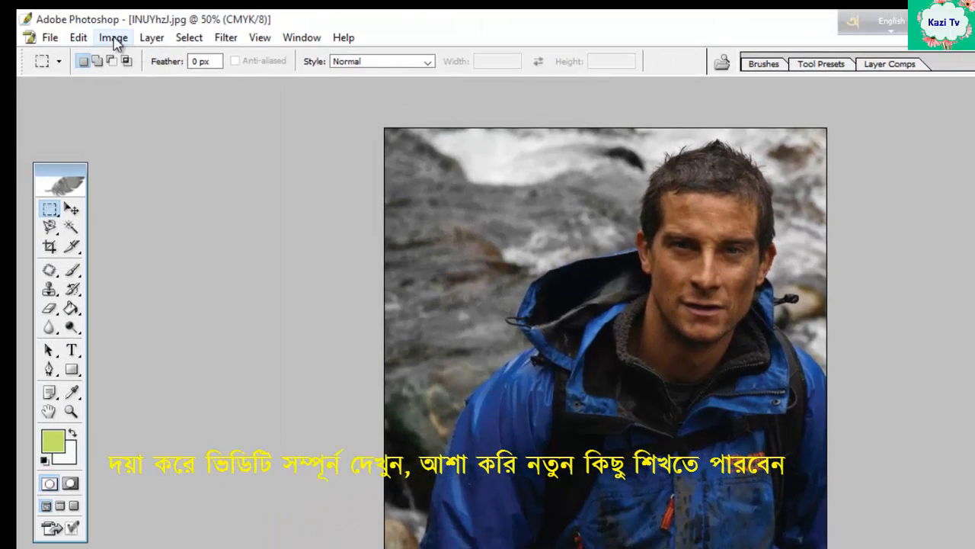
click(112, 38)
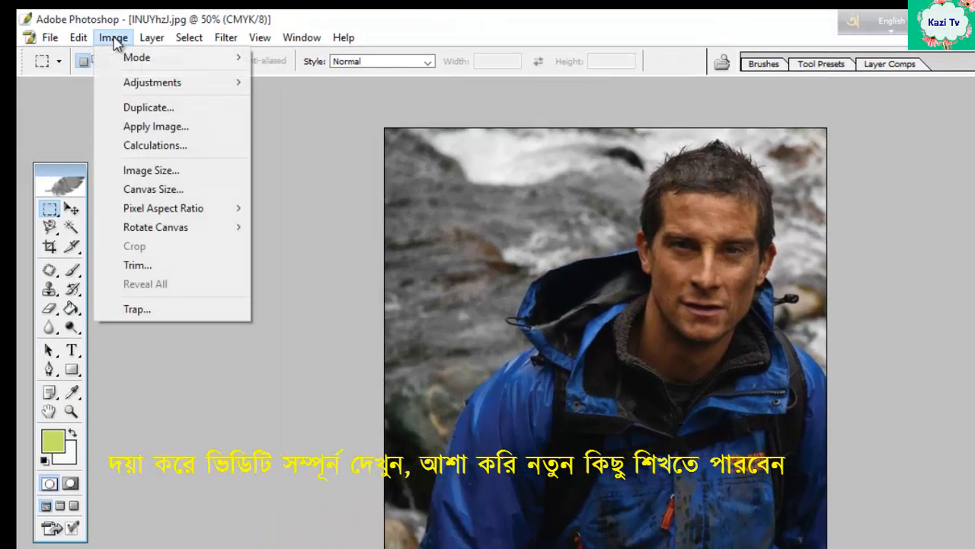
mouse_move(131, 61)
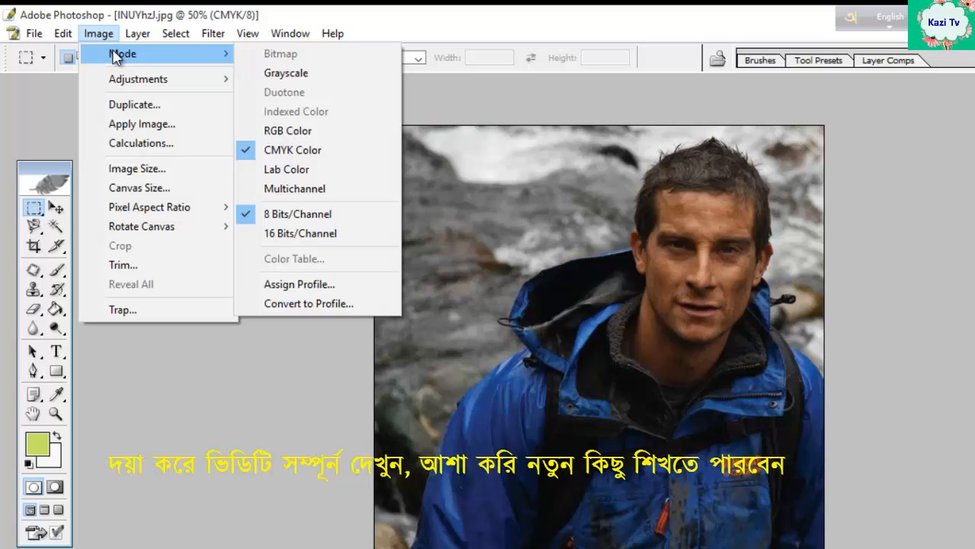
click(286, 72)
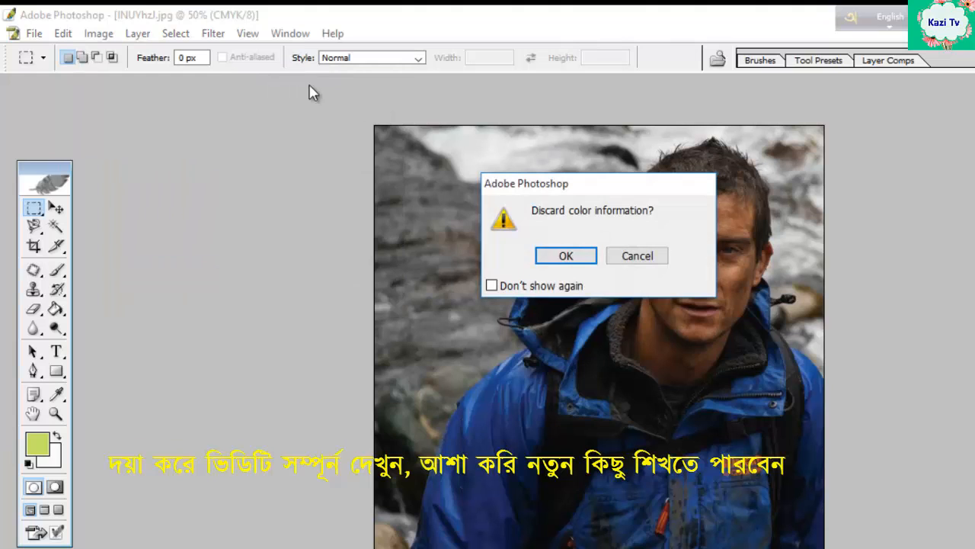
click(543, 256)
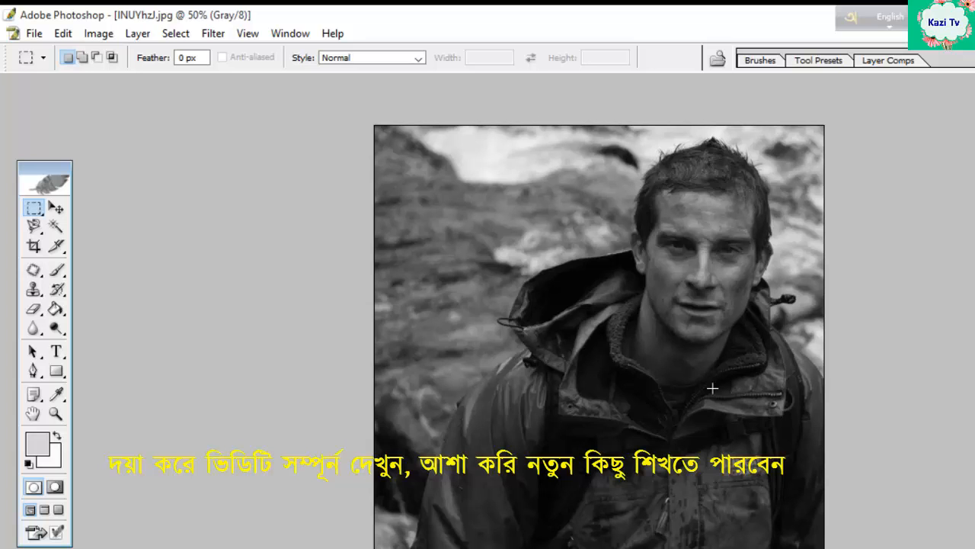
- Open the Levels adjustment for the balloon image and lower the RGB white input level to 251
click(98, 35)
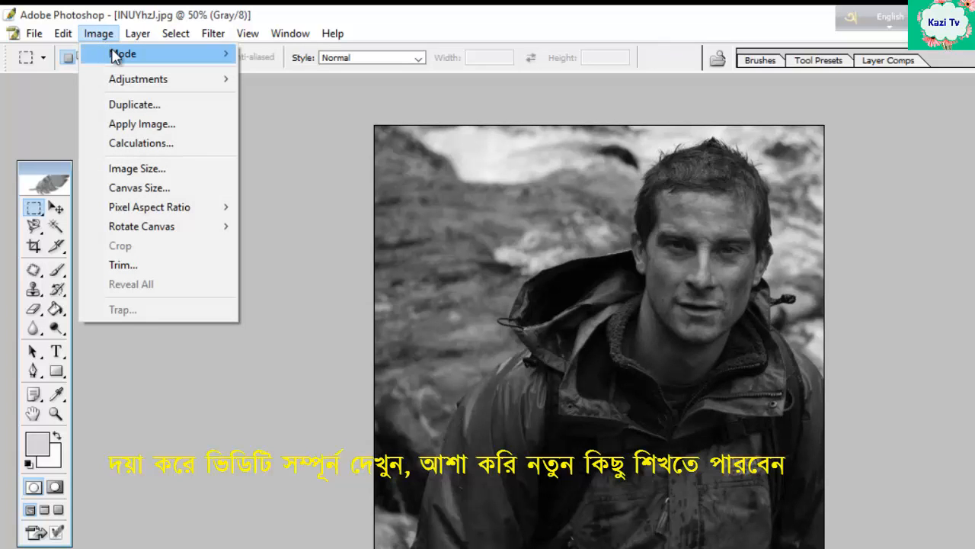
mouse_move(114, 55)
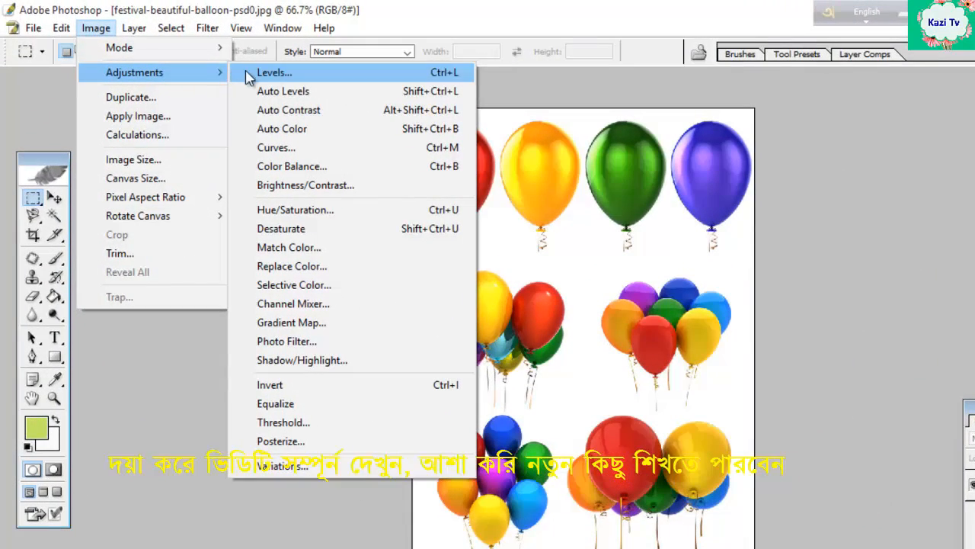
click(262, 72)
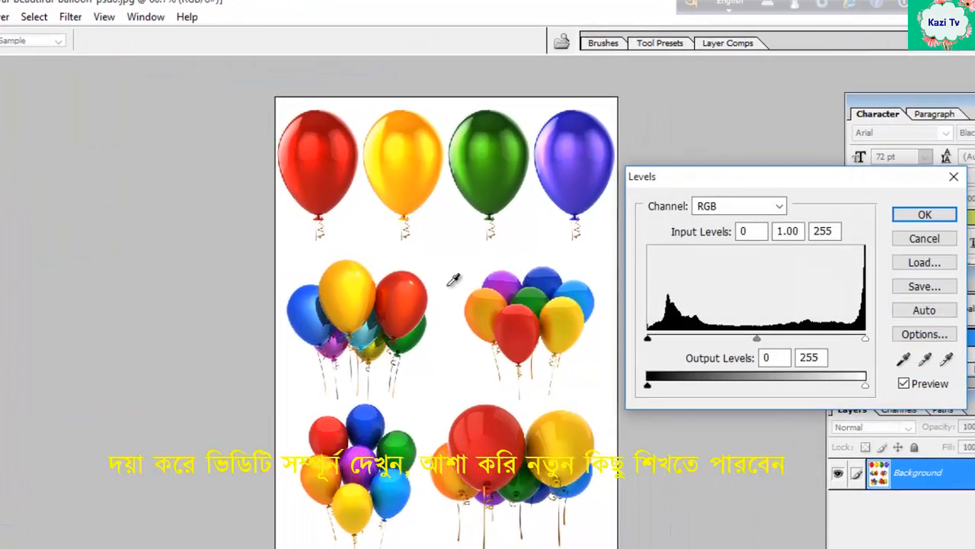
drag(739, 188, 716, 185)
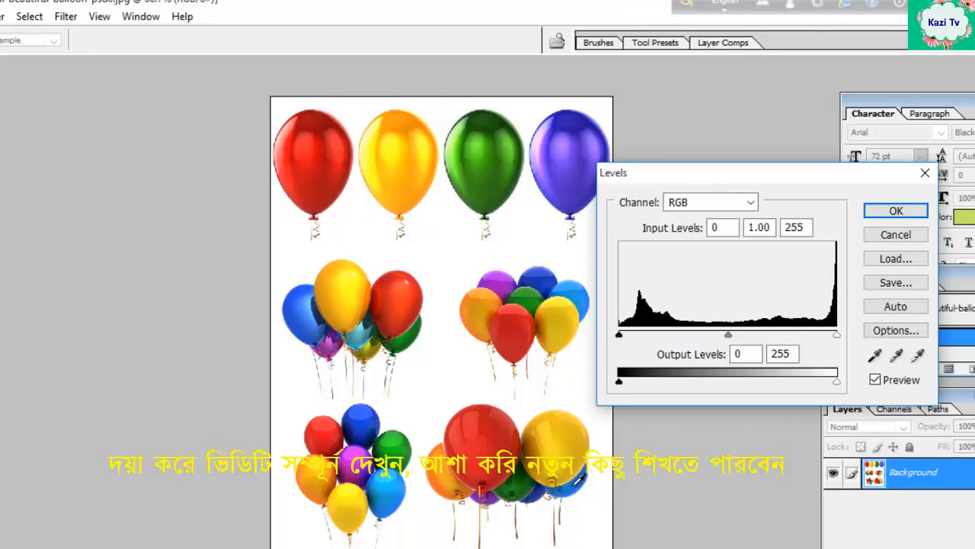
drag(707, 170, 728, 168)
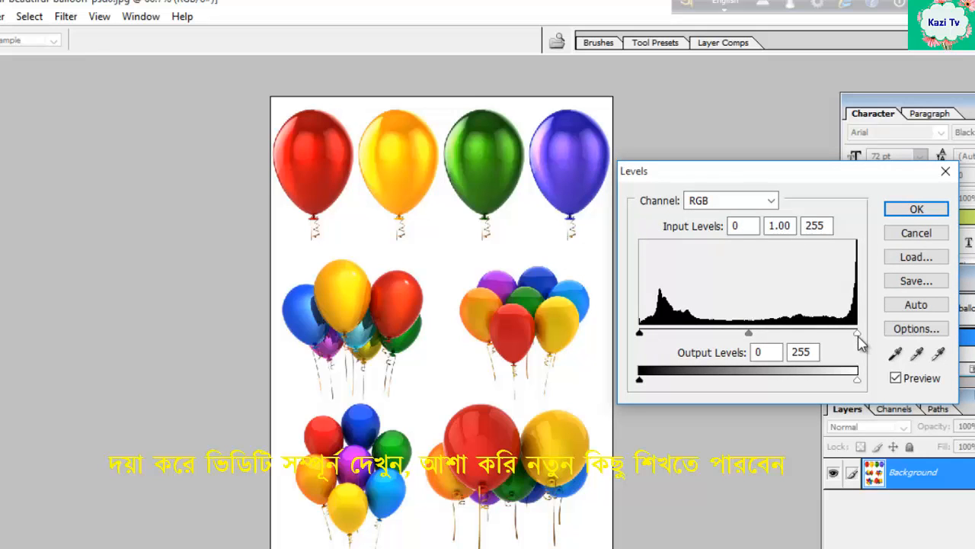
mouse_move(859, 340)
mouse_down()
mouse_move(774, 343)
mouse_move(857, 341)
mouse_up()
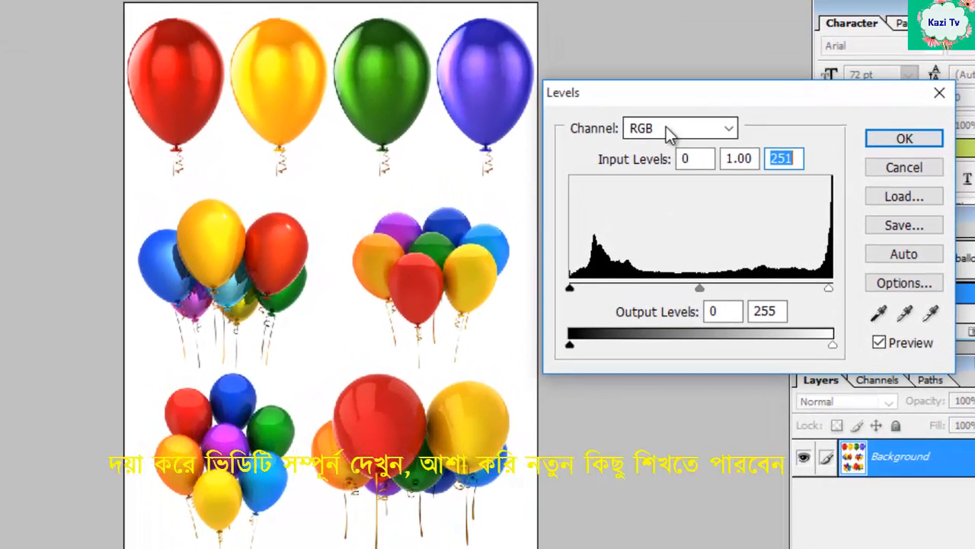
- Lower the Red channel's white input level to 144, replace it with the automatic correction and apply Levels
click(666, 128)
key(Escape)
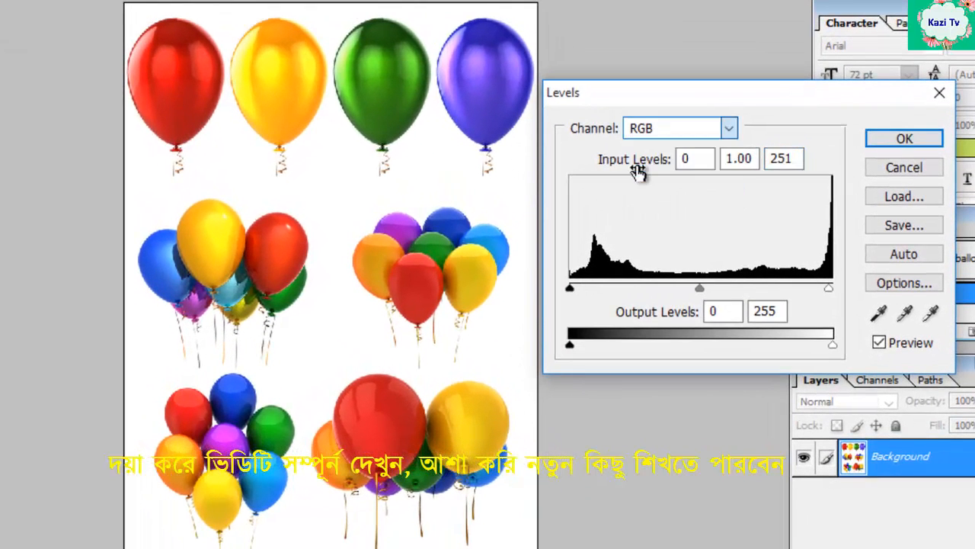
key(Down)
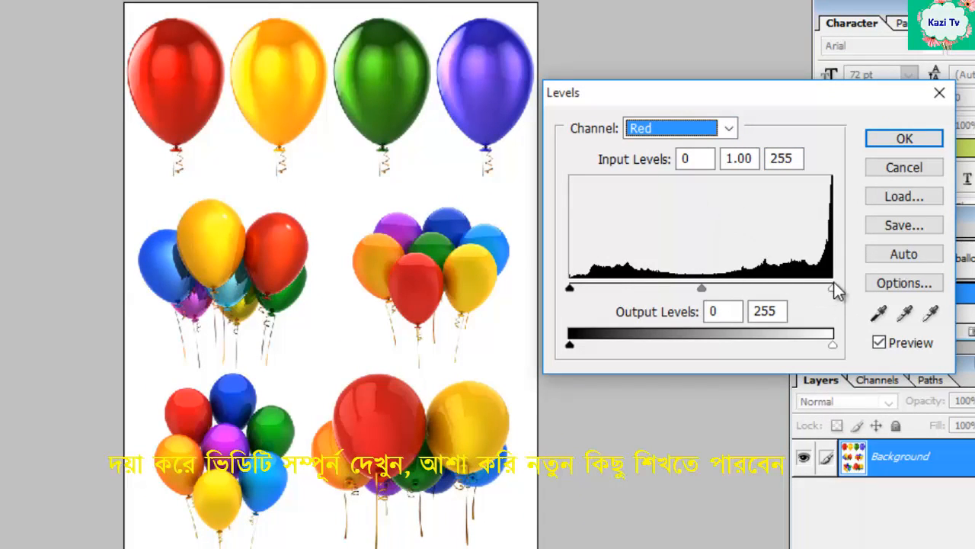
drag(833, 288, 719, 285)
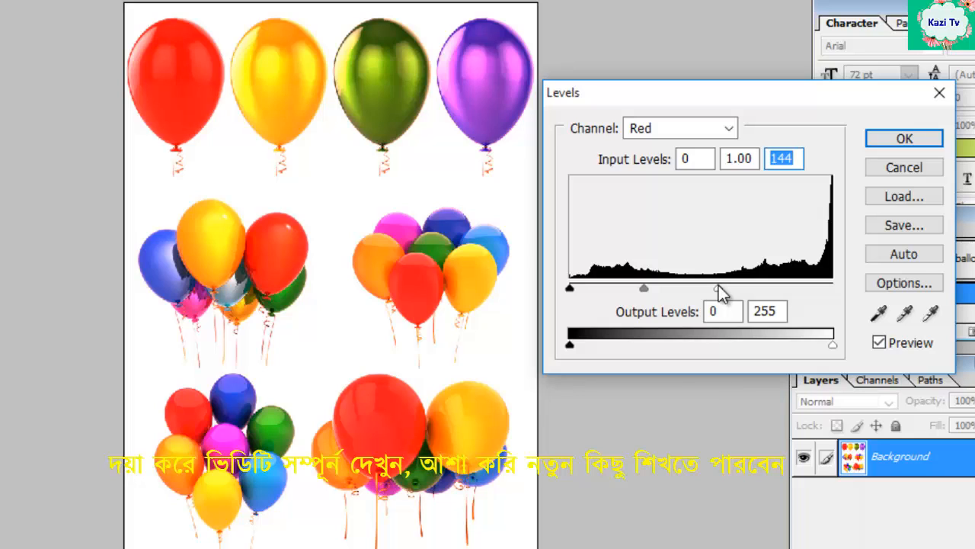
click(914, 253)
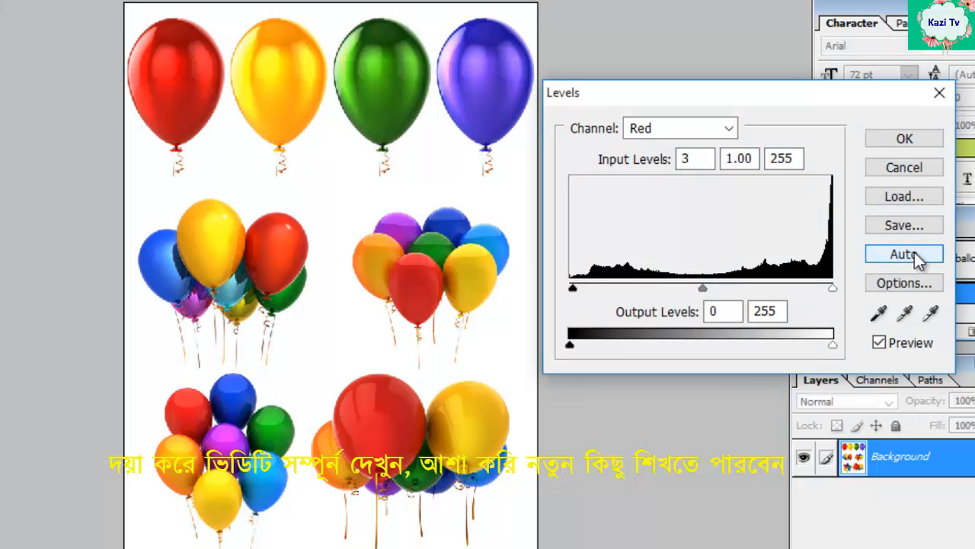
click(903, 139)
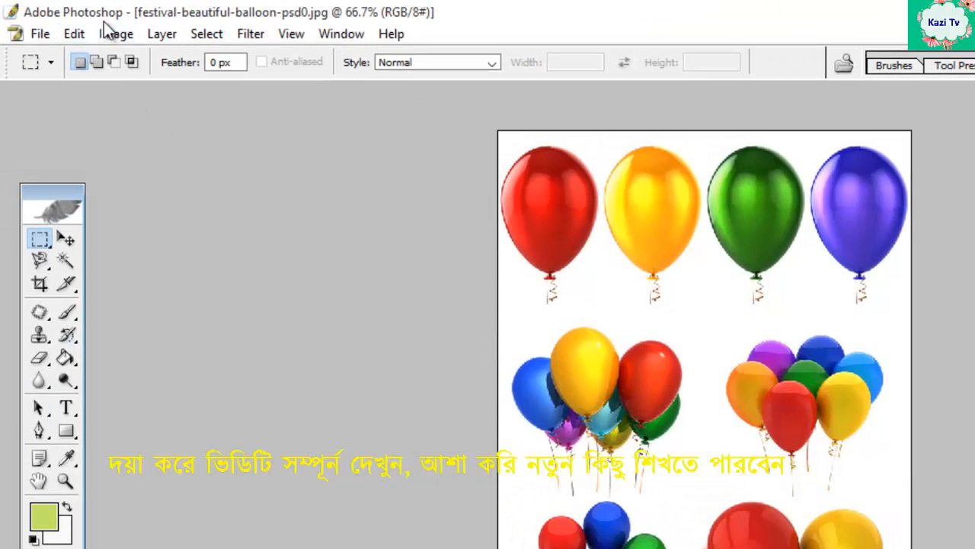
- Apply the Auto Color adjustment to the balloon image
click(113, 34)
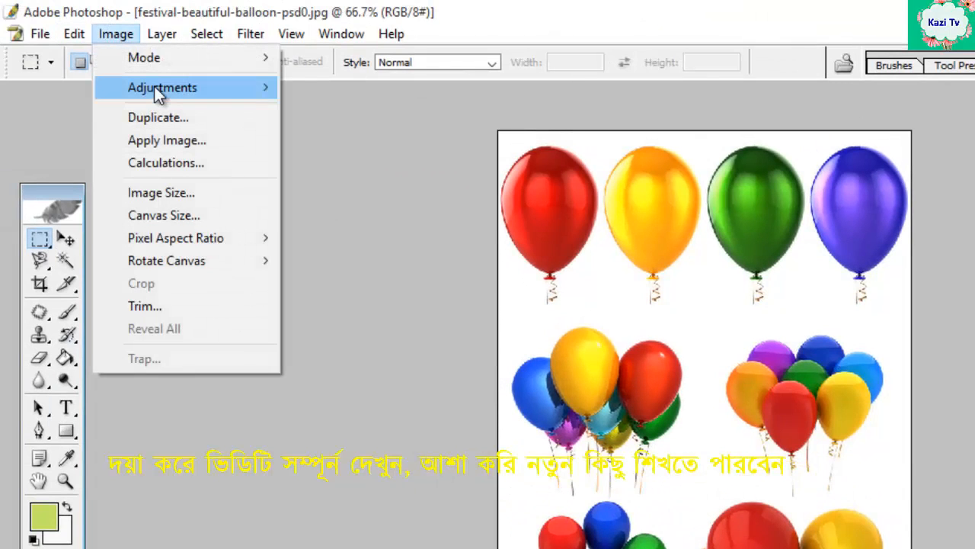
mouse_move(157, 87)
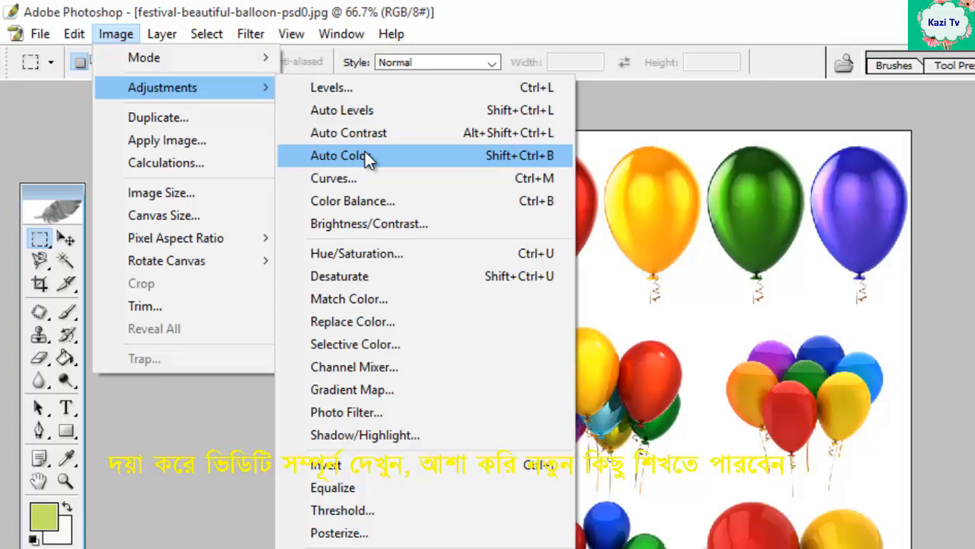
click(441, 167)
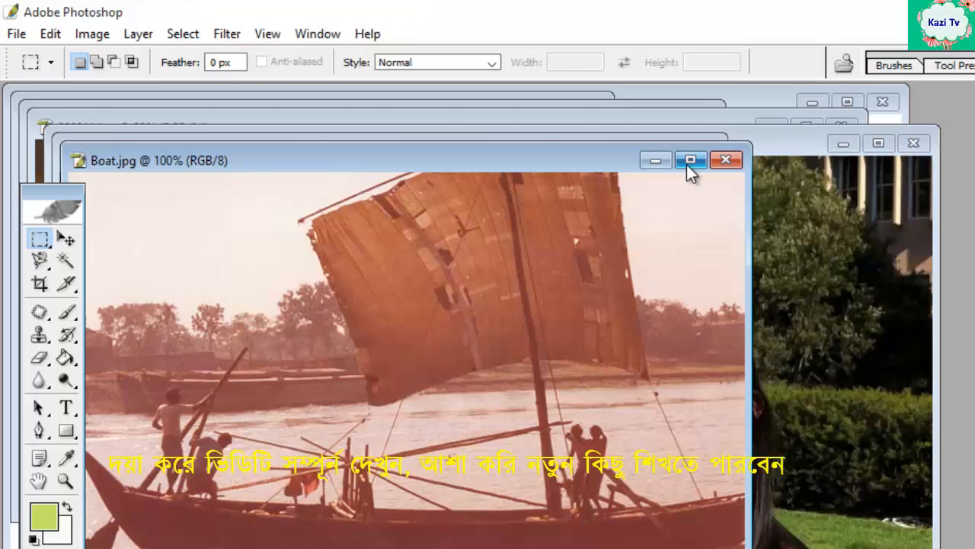
- Apply Auto Color to the maximized Boat.jpg photo and toggle the correction off and on to compare it
click(688, 162)
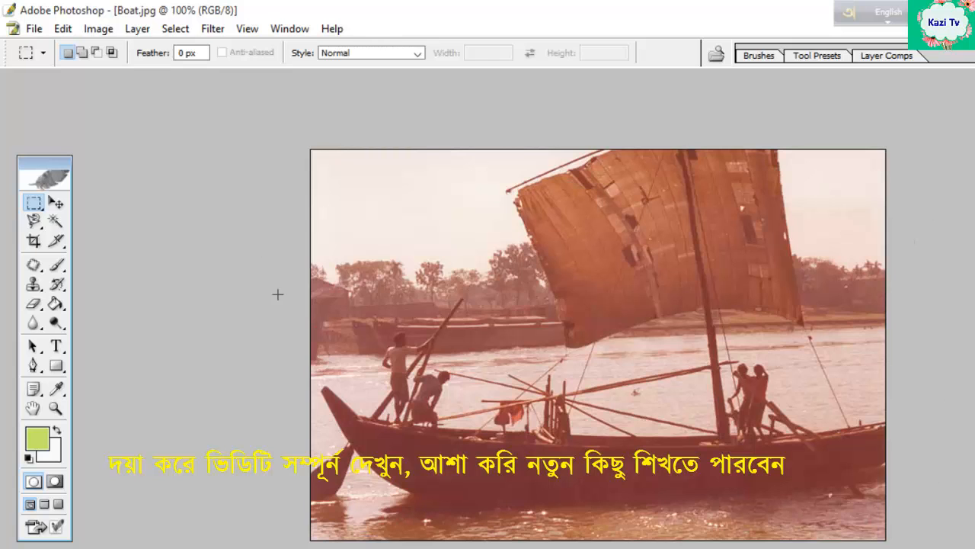
click(99, 30)
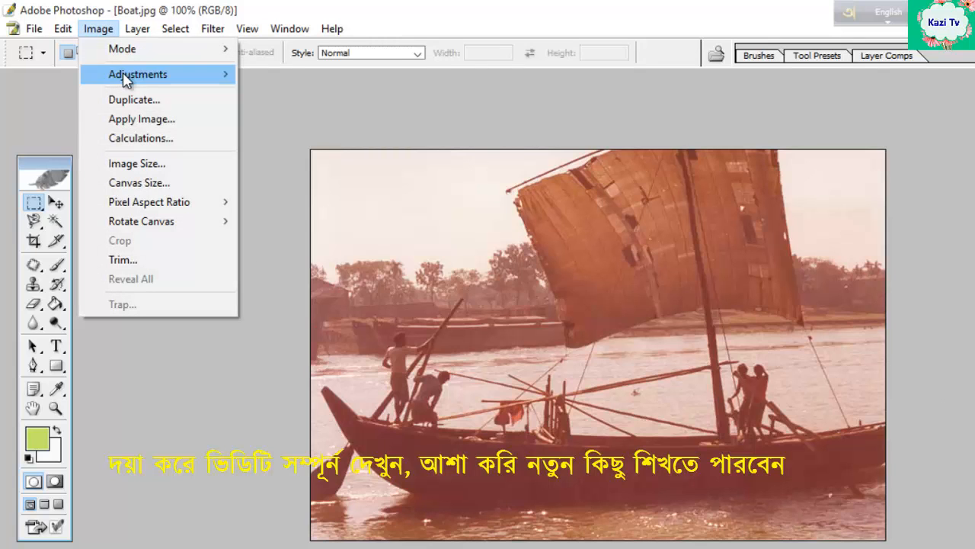
mouse_move(126, 76)
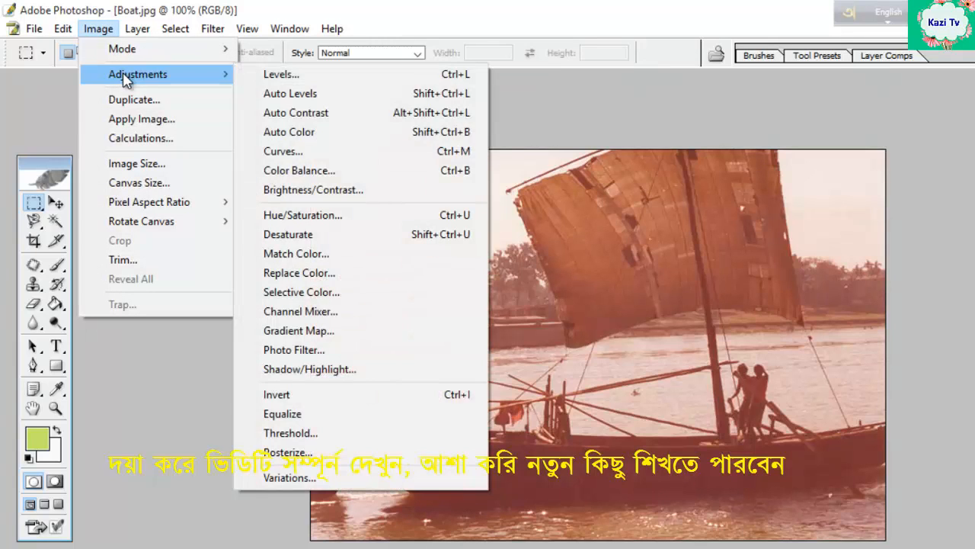
click(296, 138)
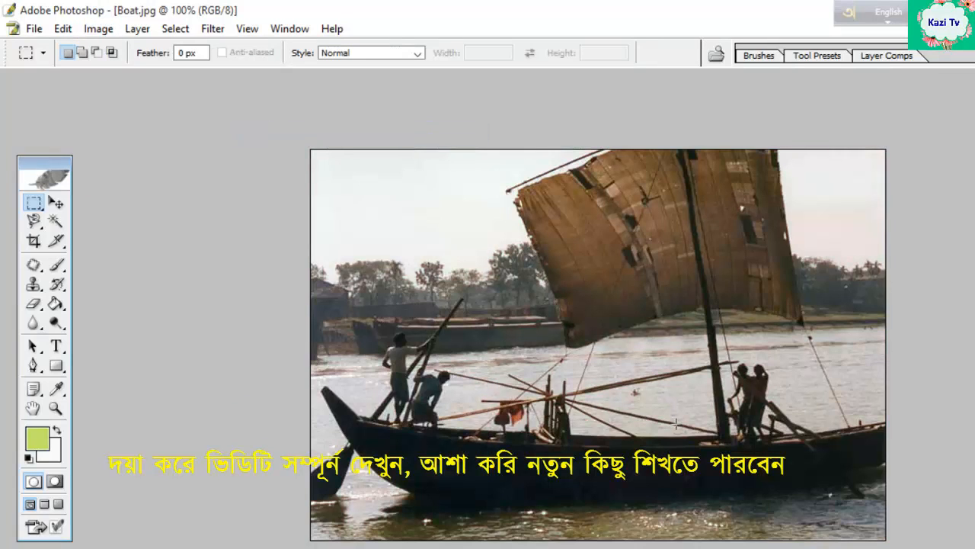
key(ctrl+z)
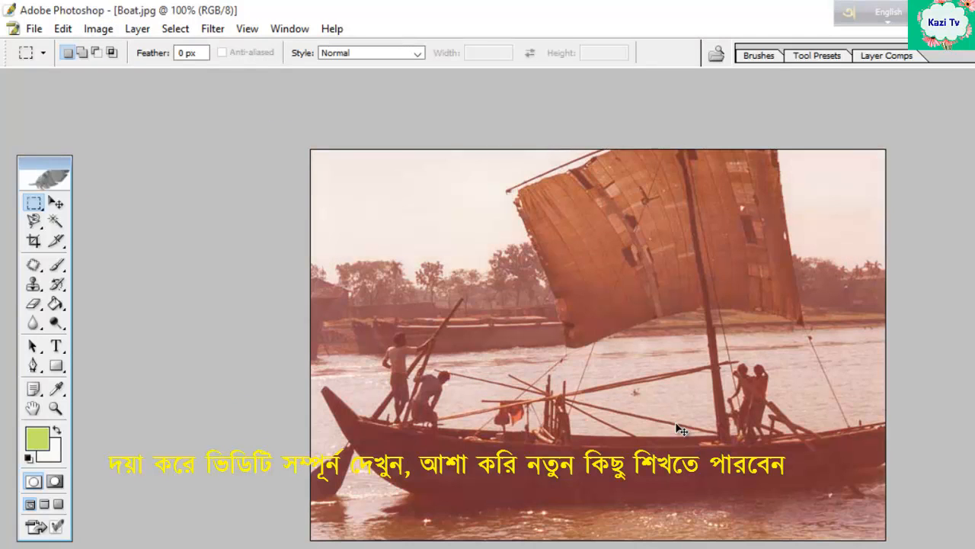
key(ctrl+z)
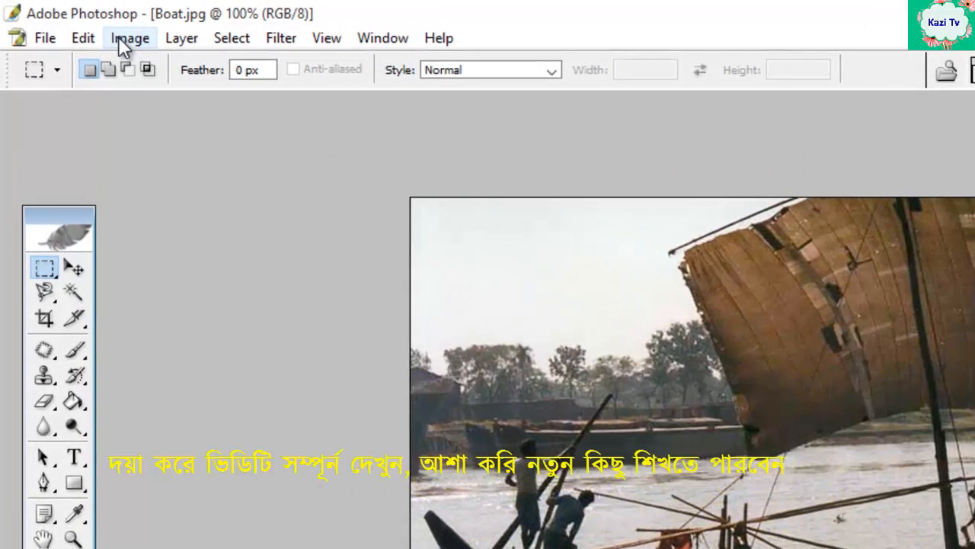
click(95, 29)
mouse_move(189, 110)
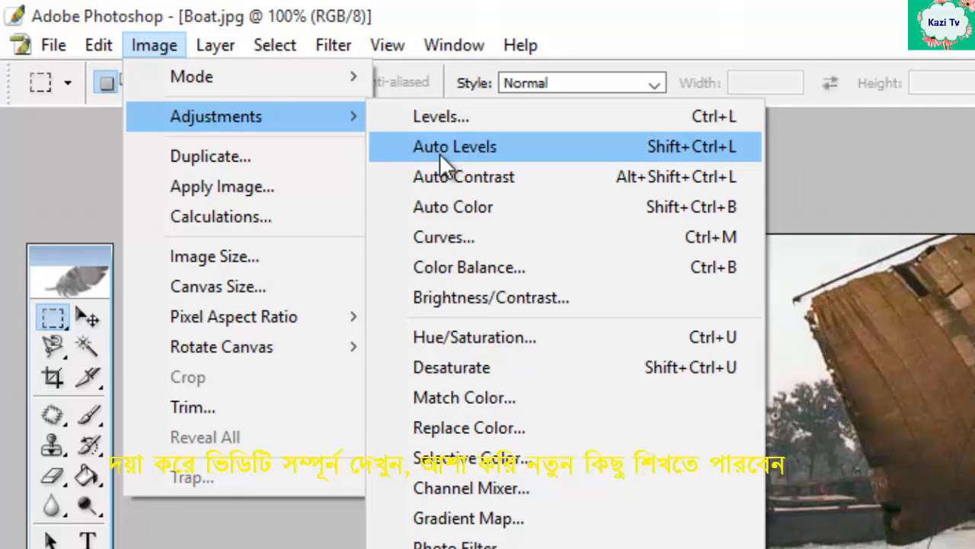
click(457, 206)
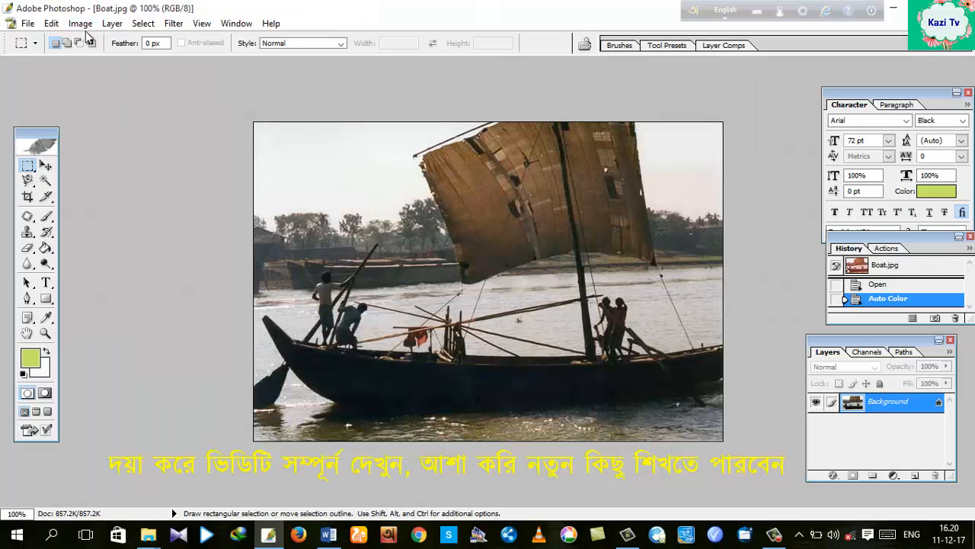
- Switch from the boat photo to the portrait photo and open Curves on its Red channel
click(80, 23)
mouse_move(122, 61)
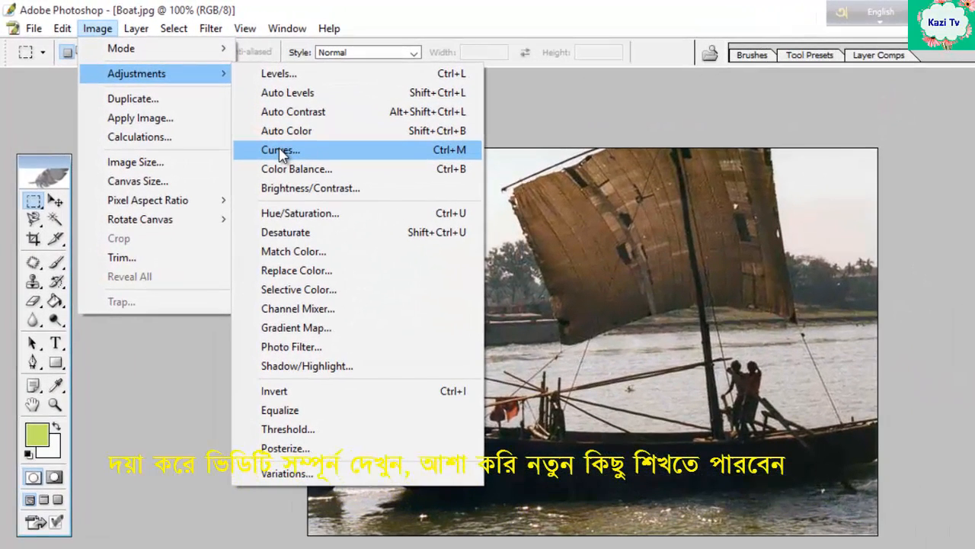
click(843, 138)
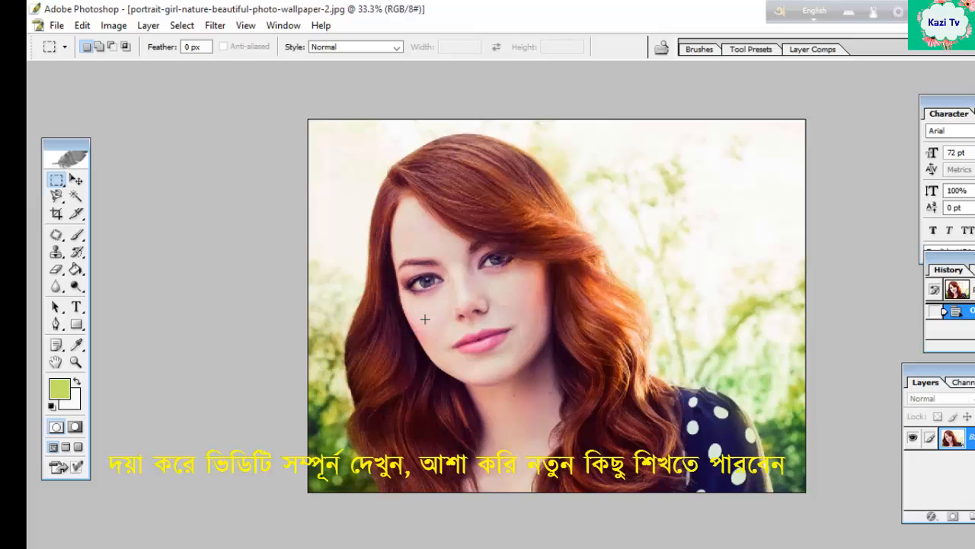
click(113, 25)
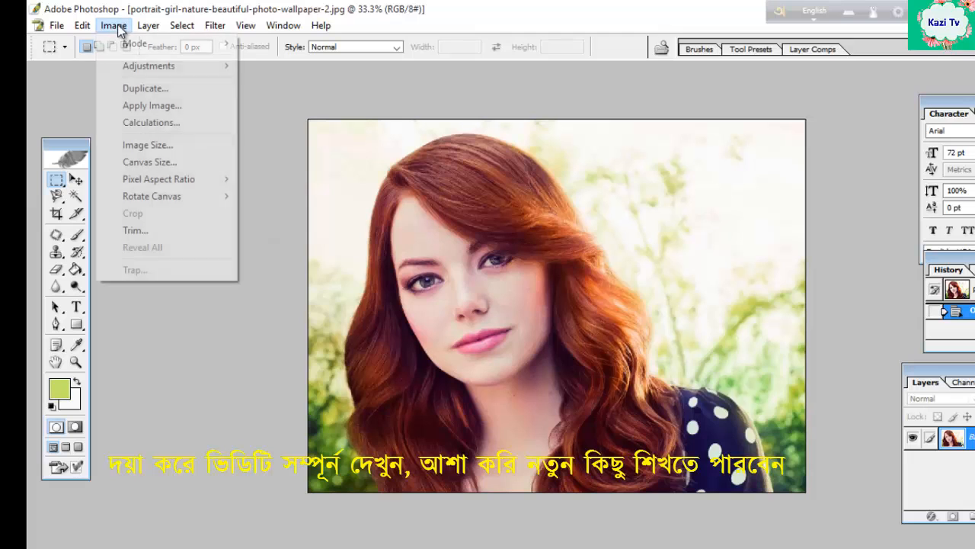
mouse_move(199, 68)
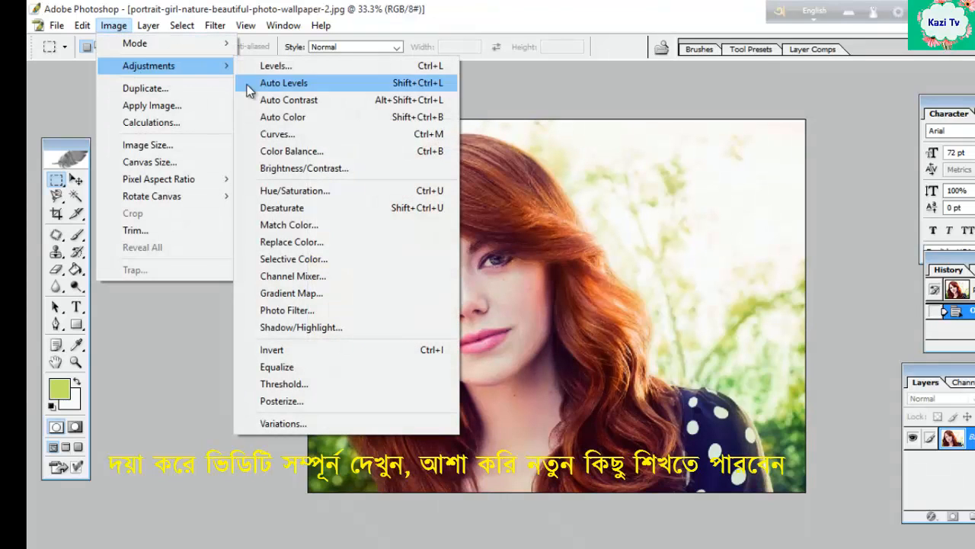
click(278, 136)
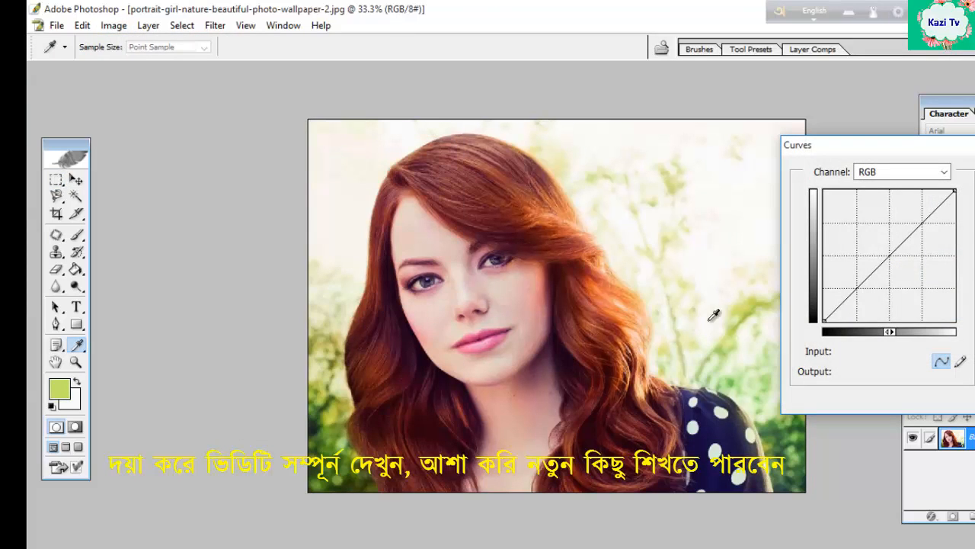
click(882, 177)
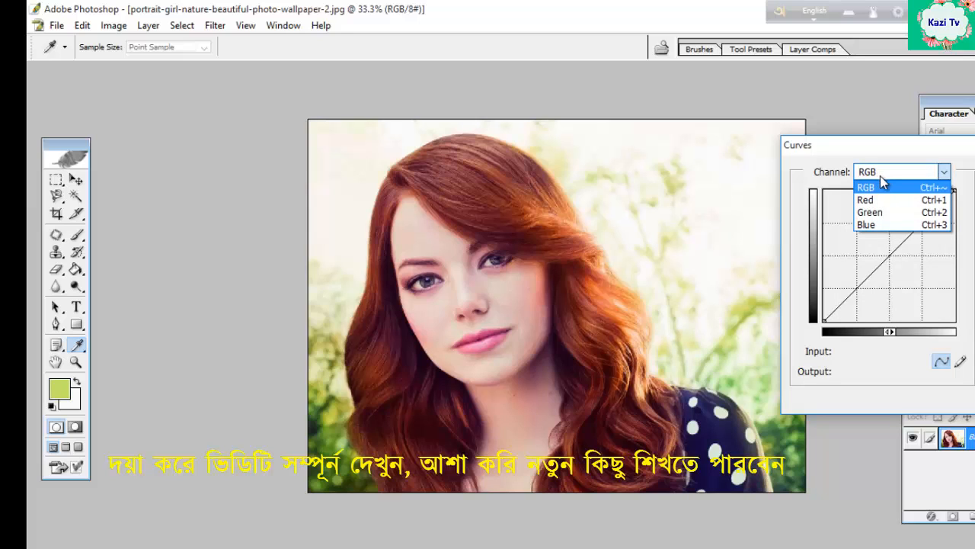
click(876, 200)
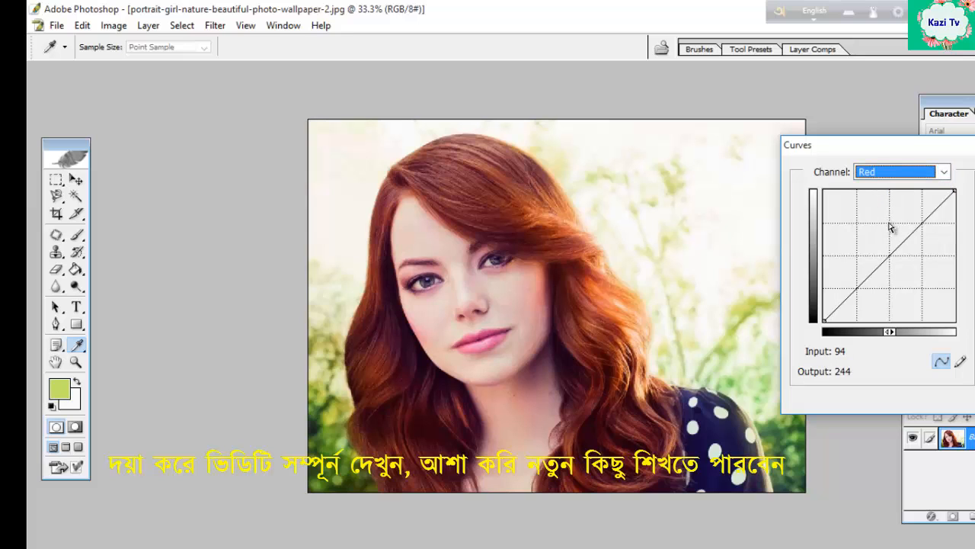
- Bend the Red curve downward to a point at input 150, output 107, and apply the Curves adjustment
mouse_move(887, 257)
mouse_down()
mouse_move(895, 260)
mouse_move(894, 243)
mouse_up()
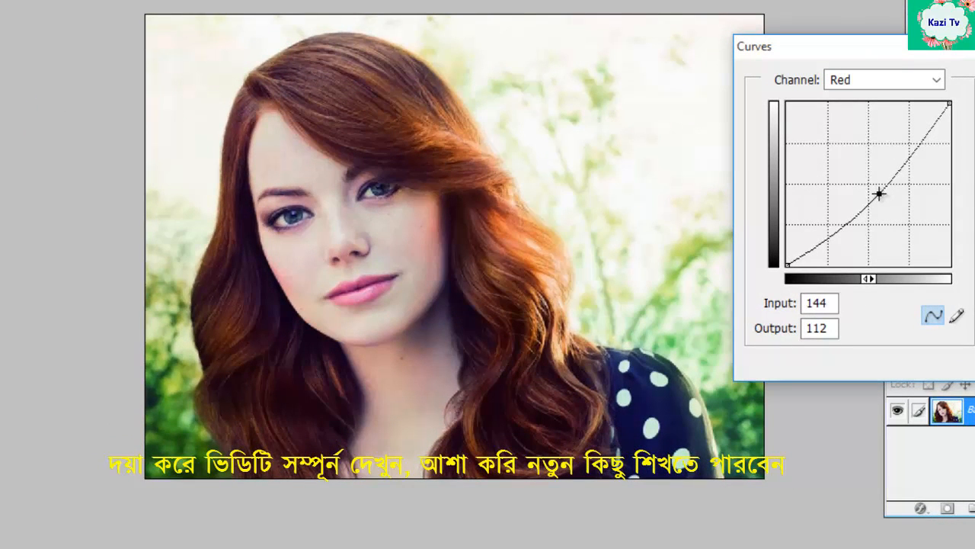
drag(880, 193, 883, 198)
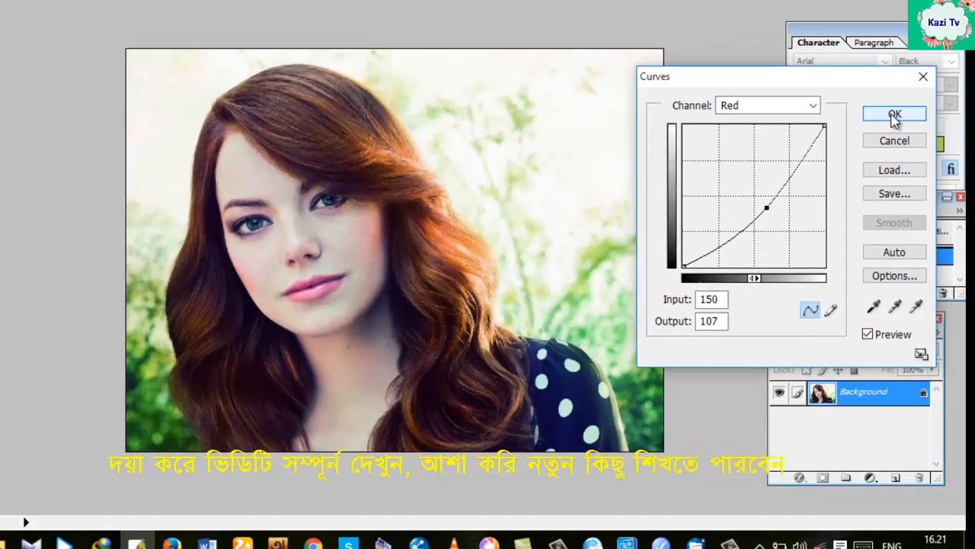
click(889, 114)
- Undo and restore the Curves correction on the portrait photo to compare it with the original
key(v)
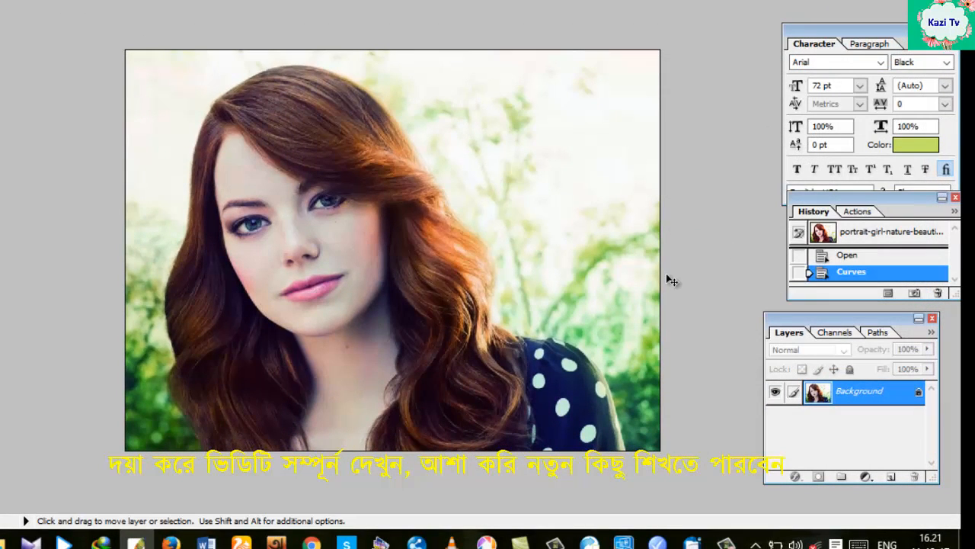
key(ctrl+z)
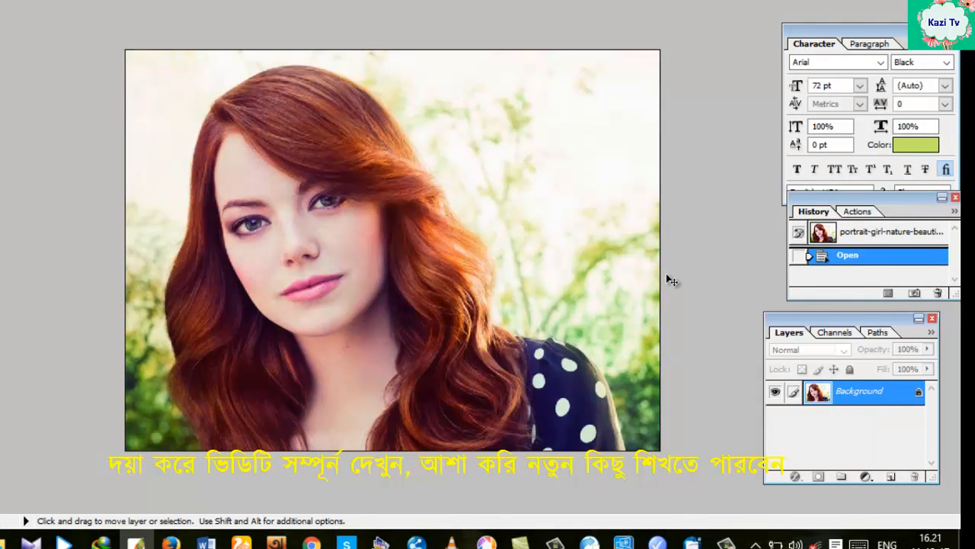
key(ctrl+z)
key(m)
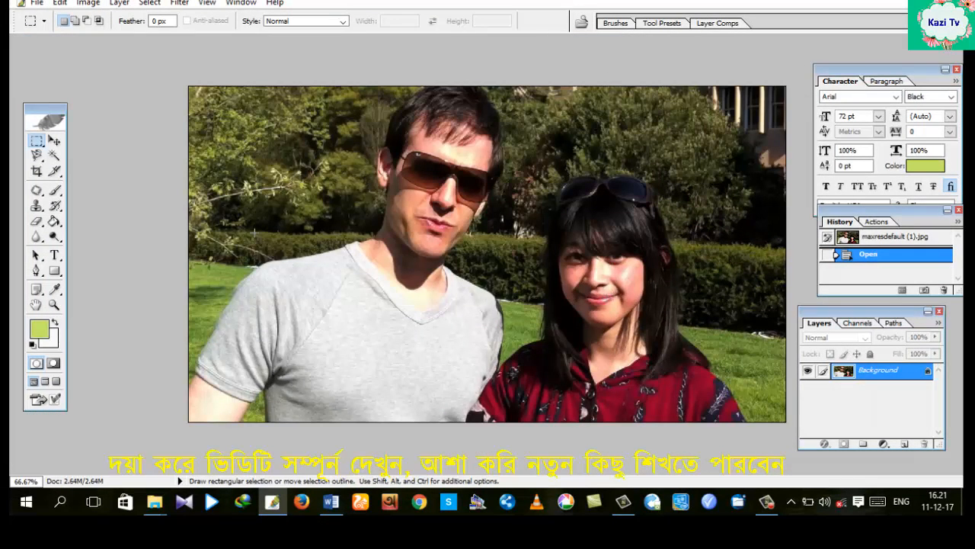
- Open Curves for the maxresdefault (1).jpg photo and place a Green channel point at input 134, output 124
click(89, 4)
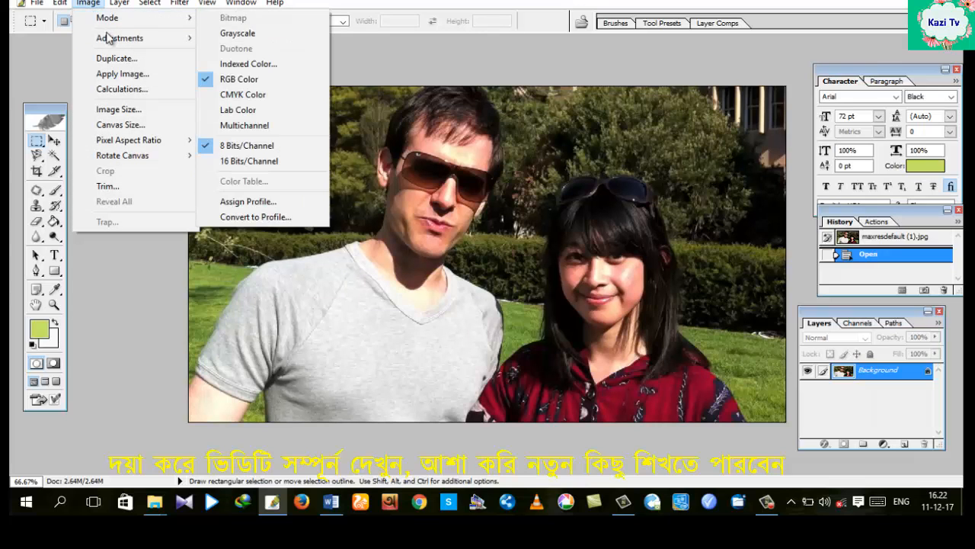
mouse_move(109, 38)
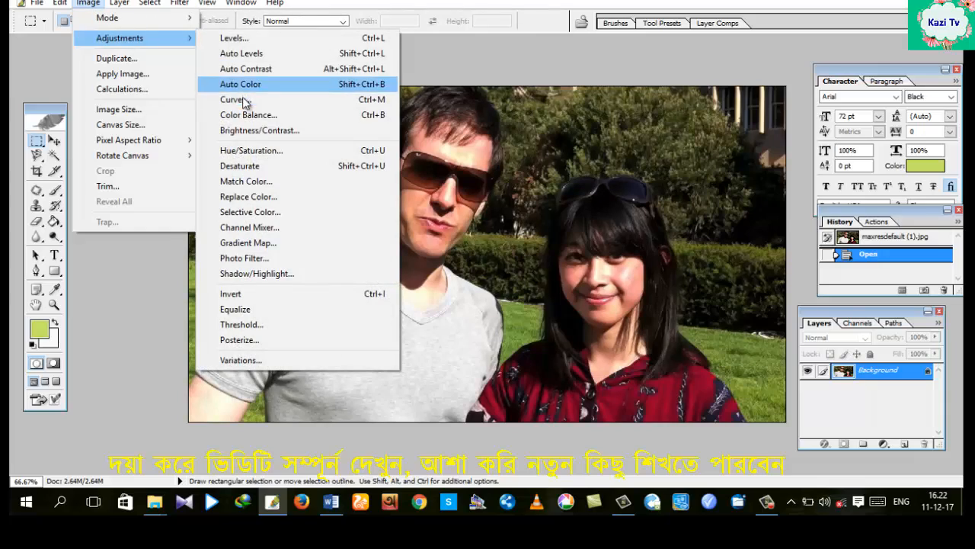
click(247, 99)
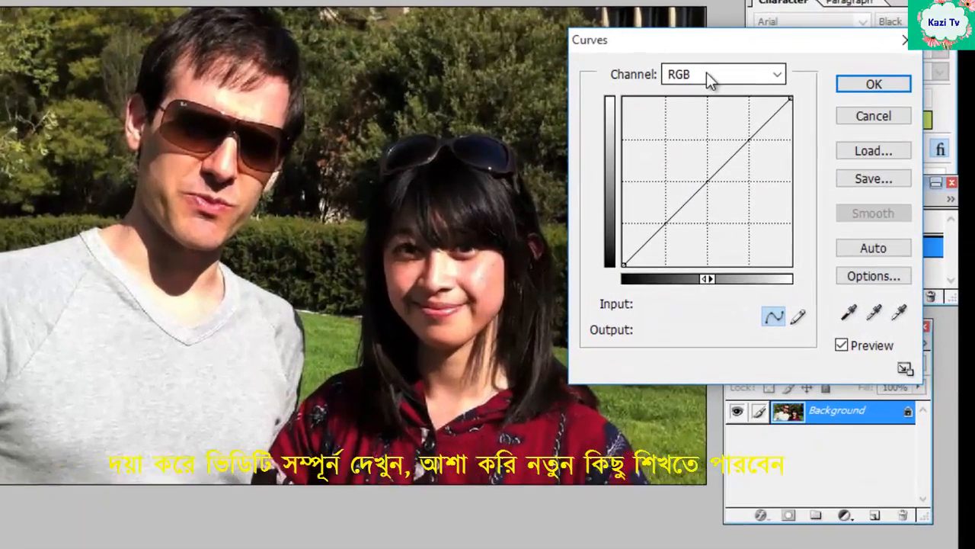
click(706, 74)
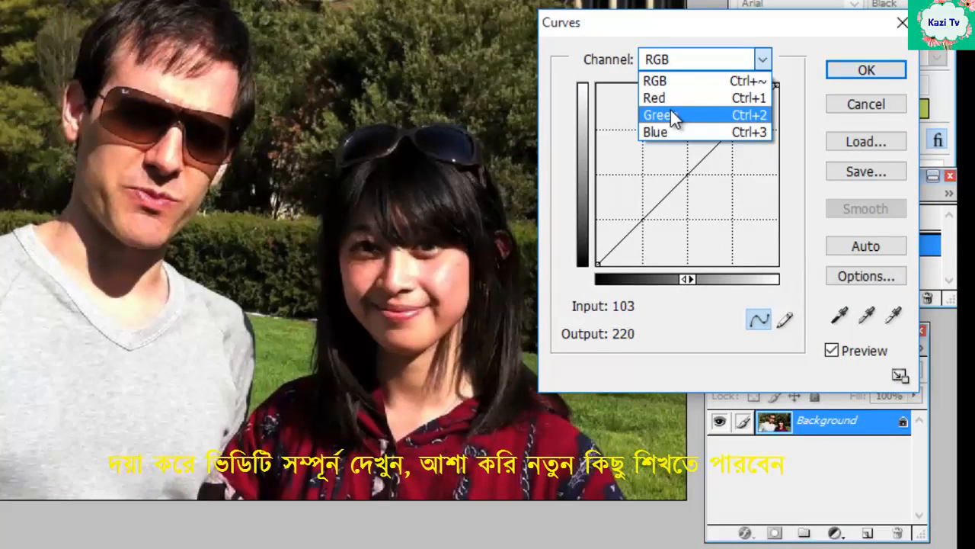
click(671, 112)
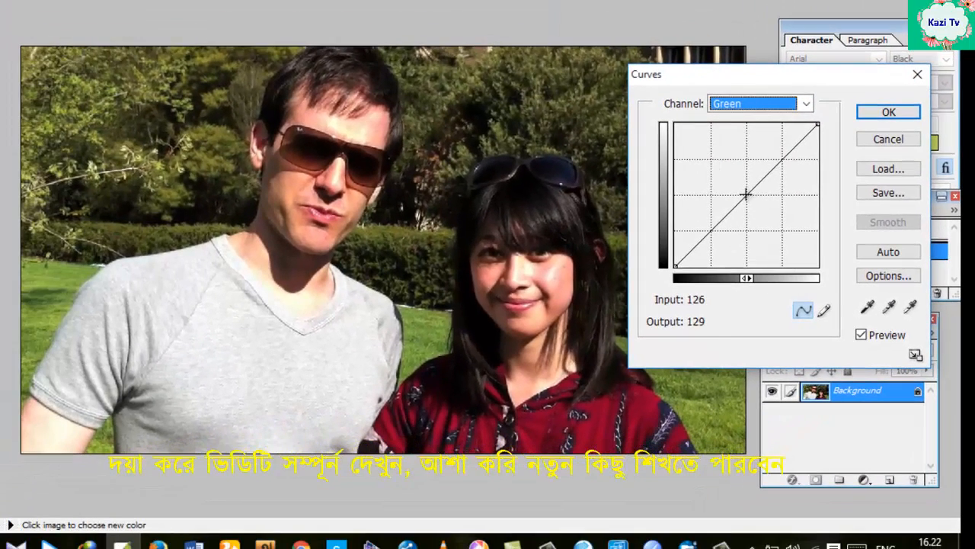
click(743, 193)
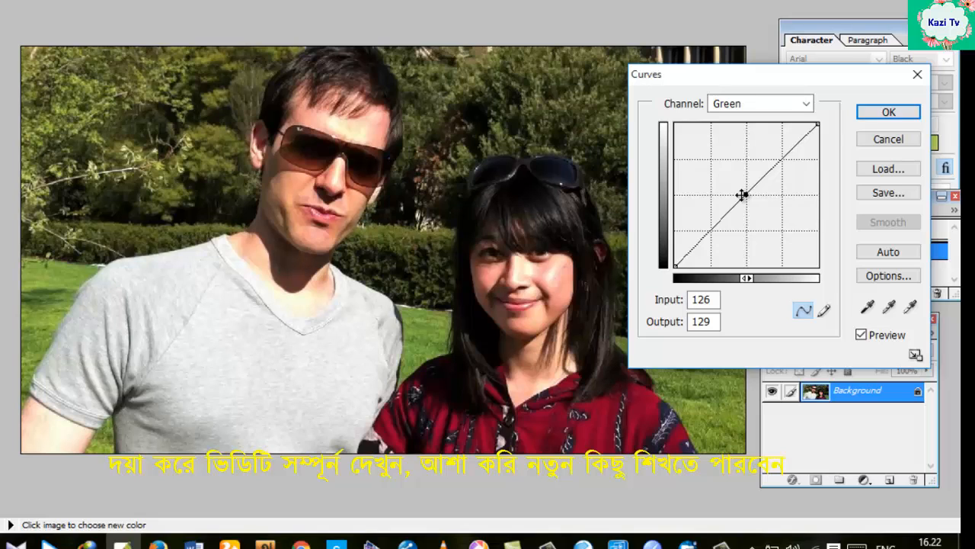
mouse_move(743, 193)
mouse_down()
mouse_move(732, 176)
mouse_move(770, 206)
mouse_move(751, 197)
mouse_up()
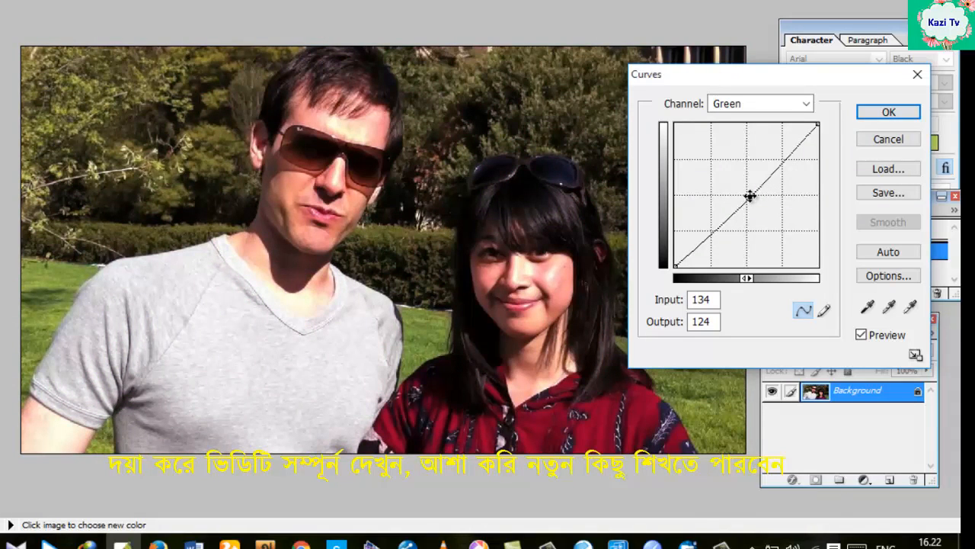
- Add three more Green curve points, move two of them to 79/63 and 159/156 (input/output), and reset the curve
click(764, 179)
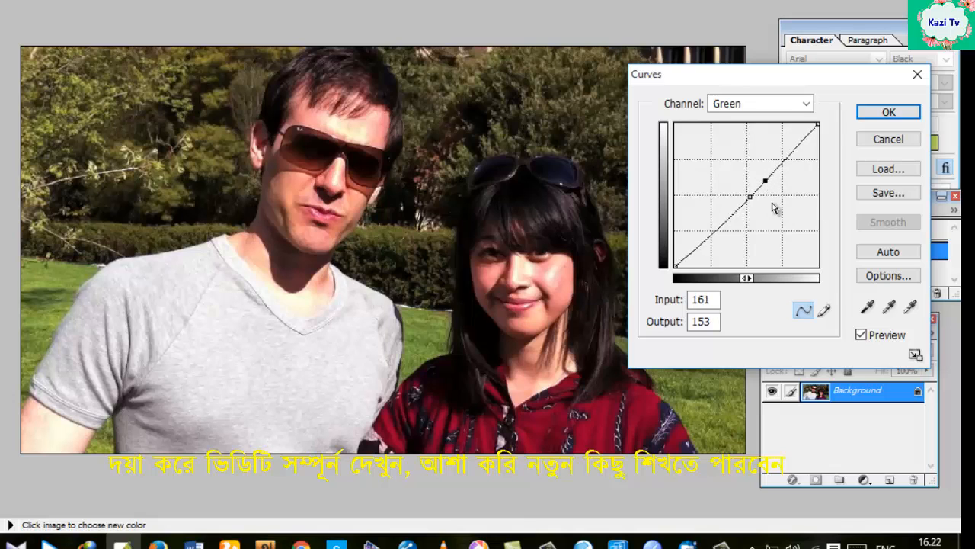
click(736, 211)
click(718, 227)
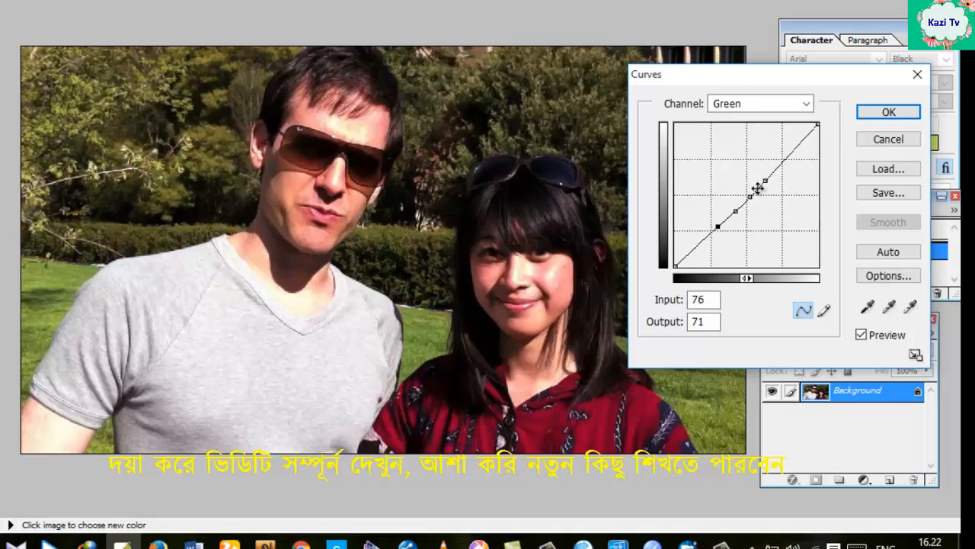
drag(754, 196, 719, 230)
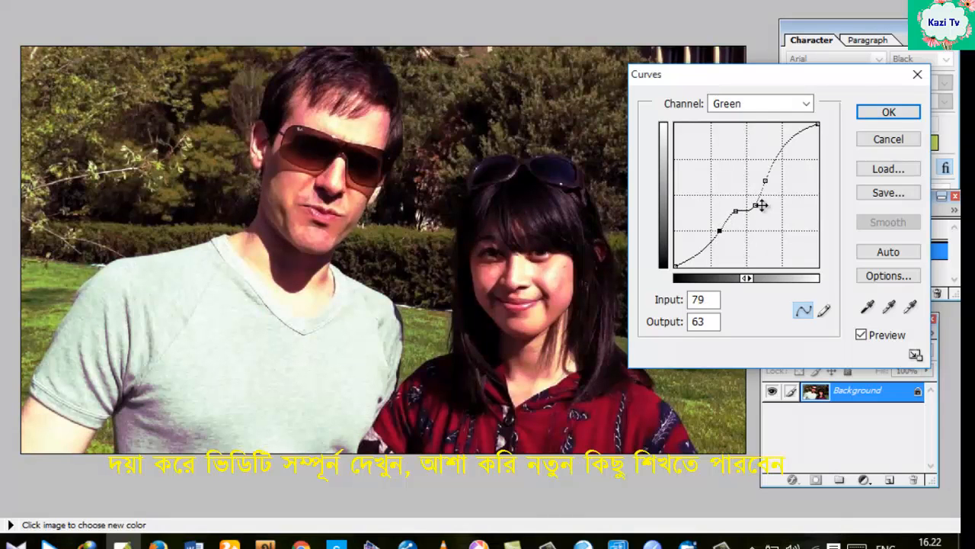
drag(764, 182, 765, 178)
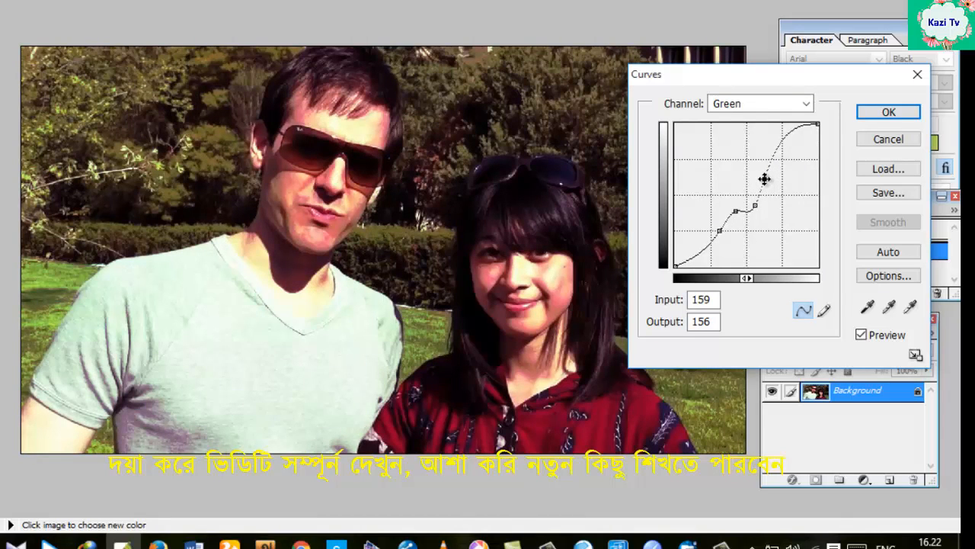
key(alt)
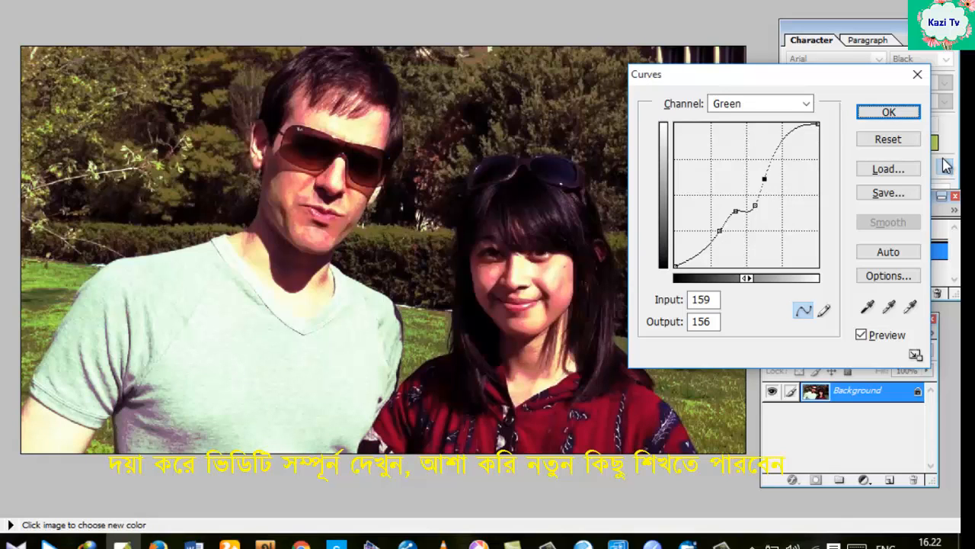
click(892, 144)
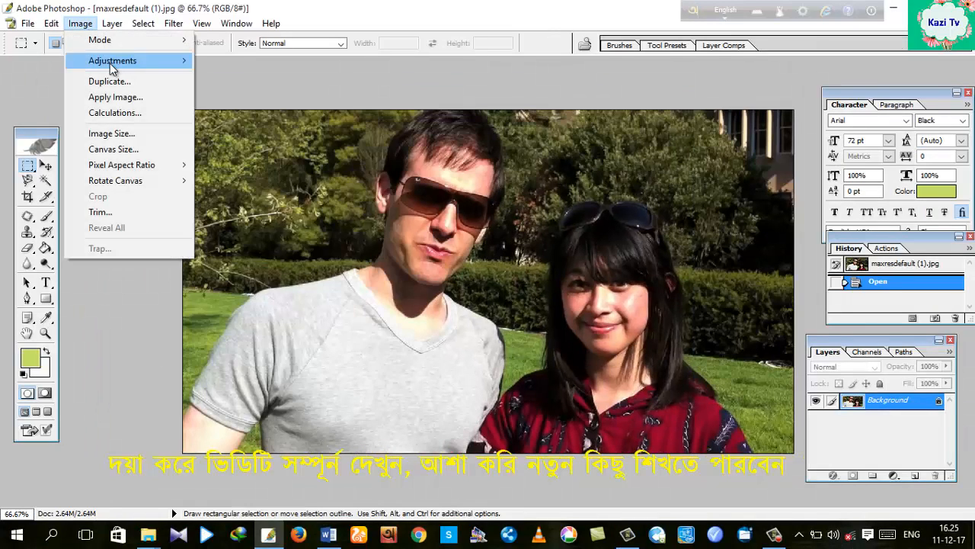
- Switch to the balloon image, maximize its window and open the Color Balance adjustment
mouse_move(114, 61)
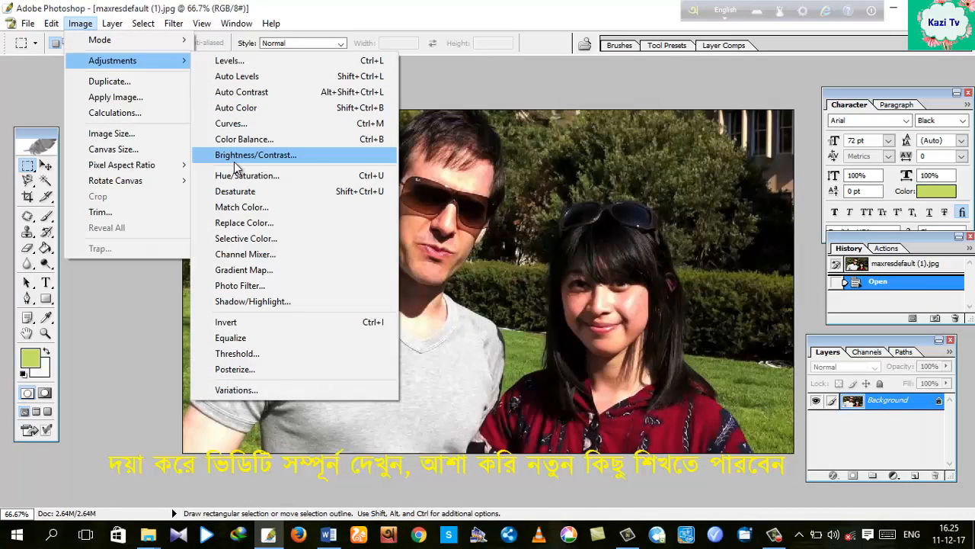
click(916, 59)
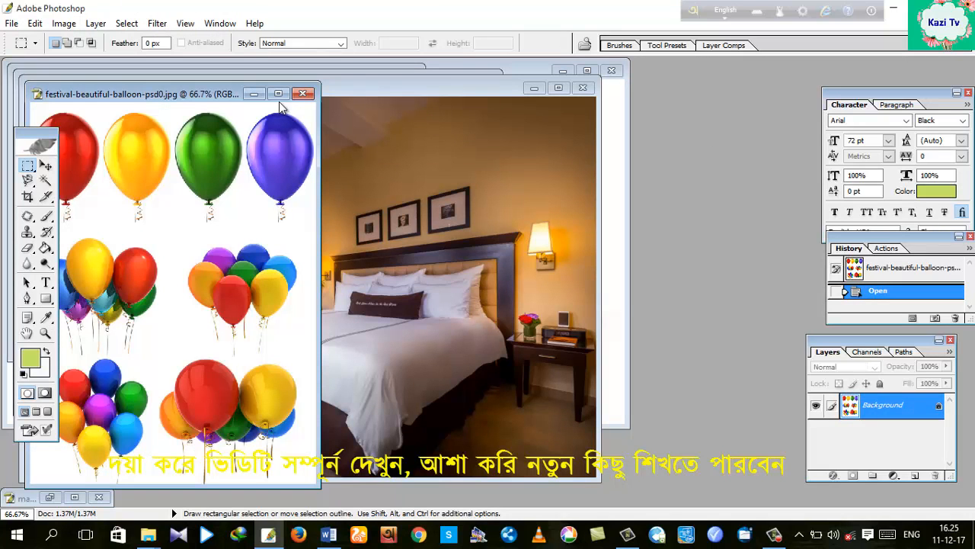
click(278, 94)
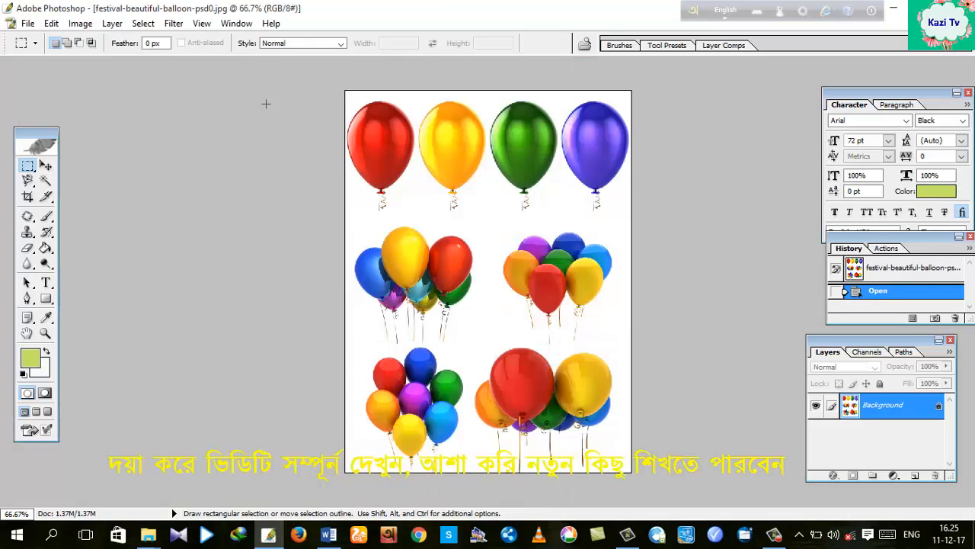
click(84, 26)
mouse_move(114, 60)
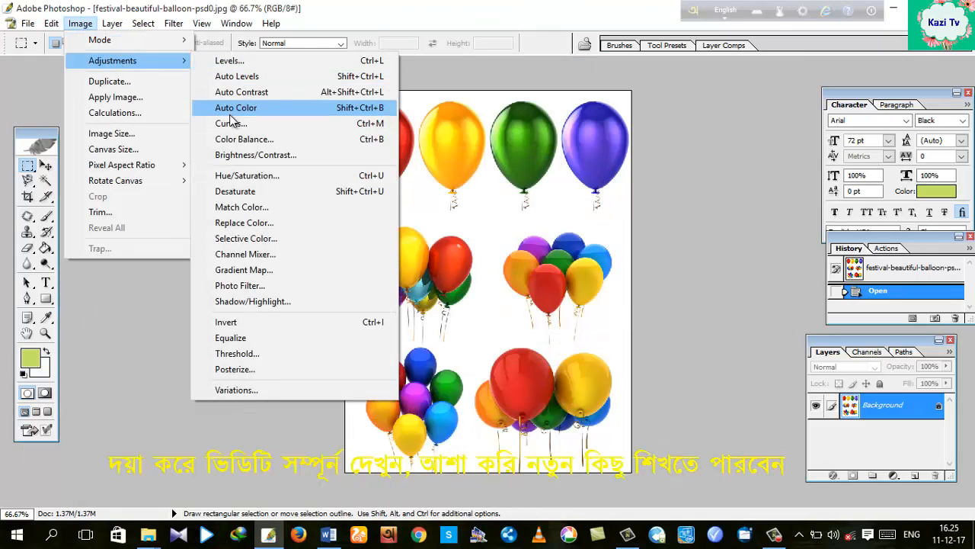
click(243, 138)
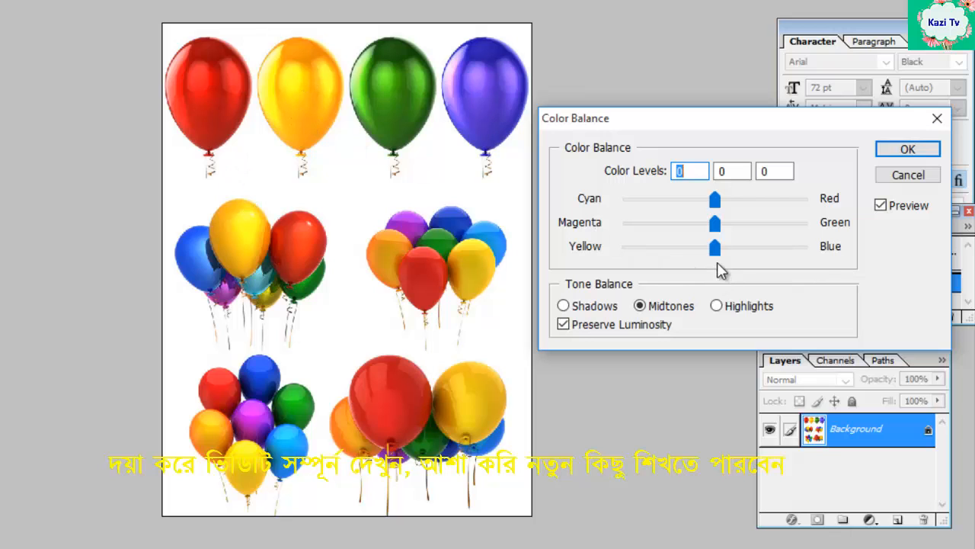
- Set the midtone color levels to +31, +29 and -1 and apply Color Balance to the balloon image
drag(716, 247, 718, 268)
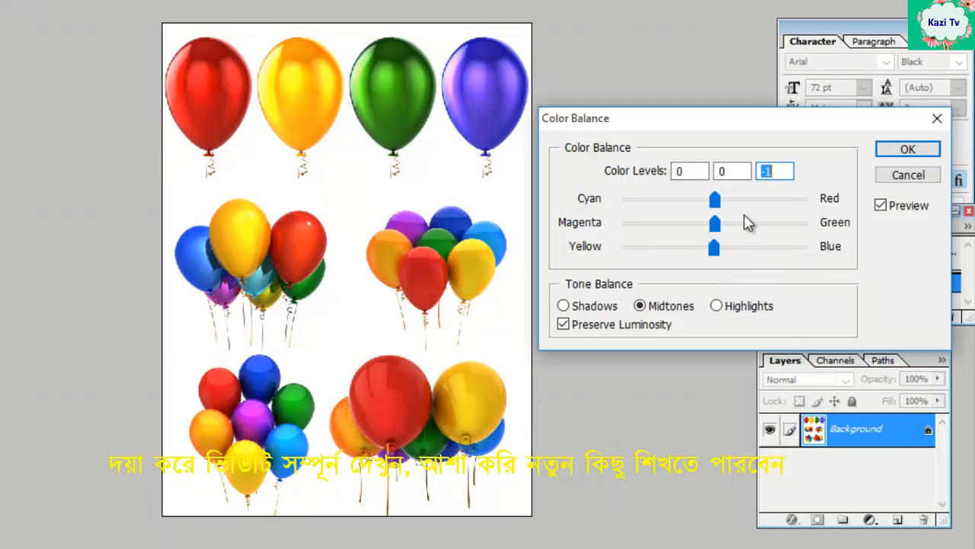
drag(719, 206, 743, 225)
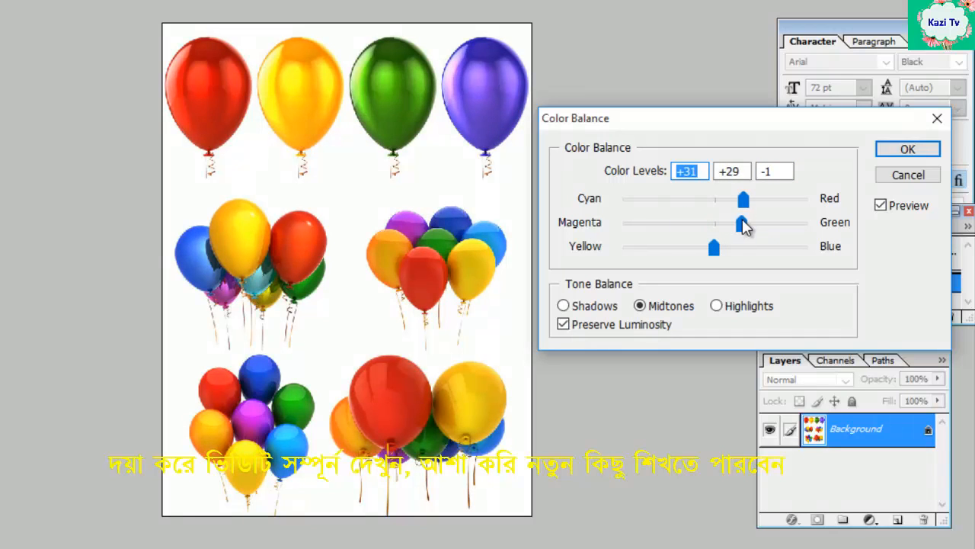
click(906, 148)
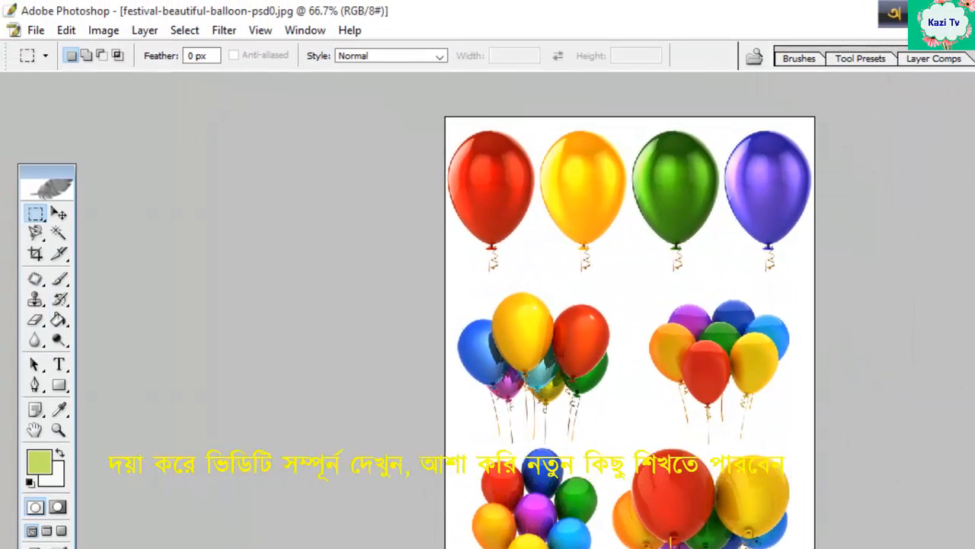
- Leave the maximized balloon image and bring the 900911.jpg bedroom photo to the front
click(115, 33)
mouse_move(126, 82)
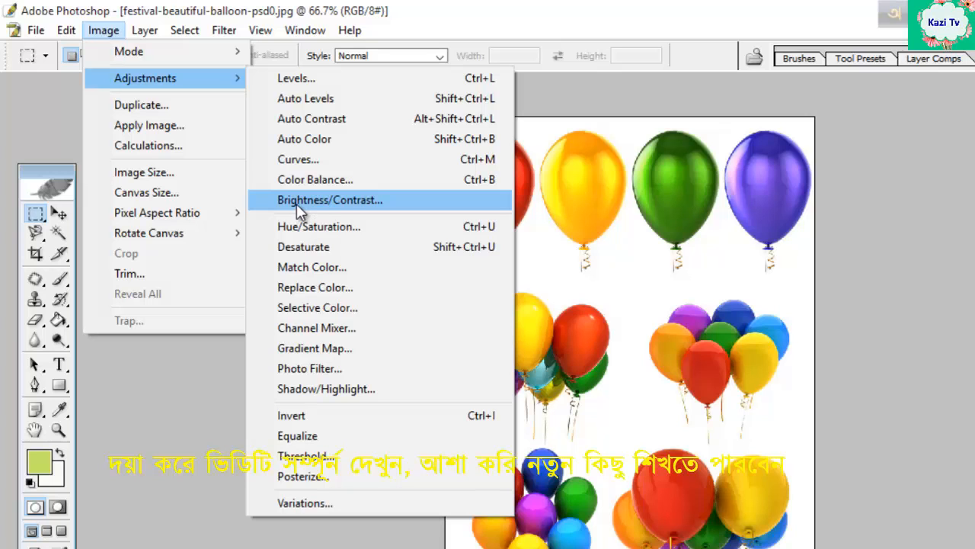
click(923, 257)
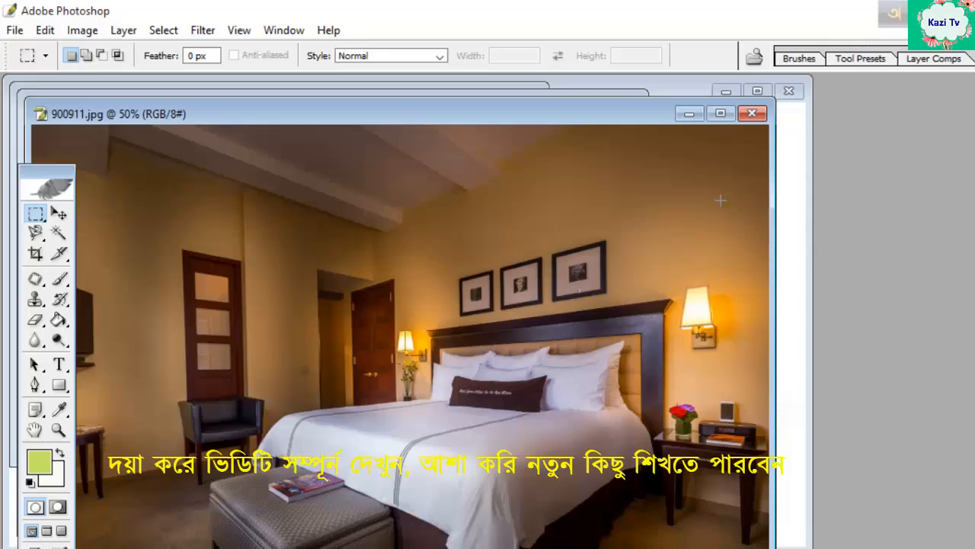
- Maximize the bedroom photo's window and apply Brightness/Contrast with brightness +33 and contrast +37
click(720, 113)
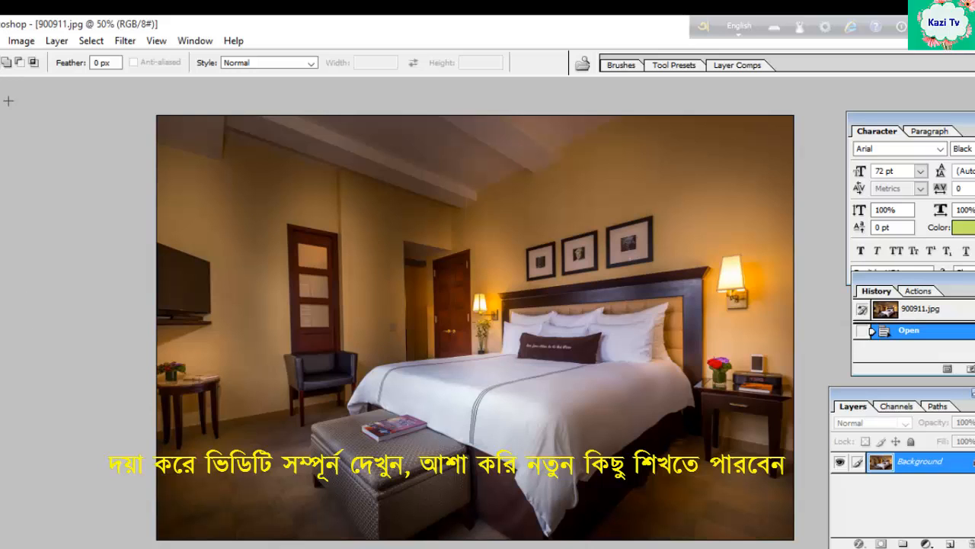
click(20, 41)
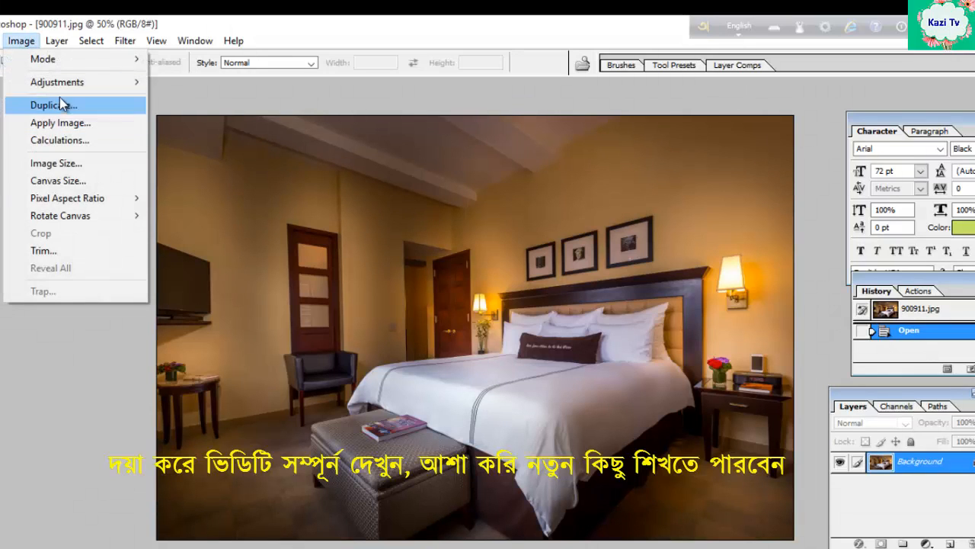
mouse_move(57, 85)
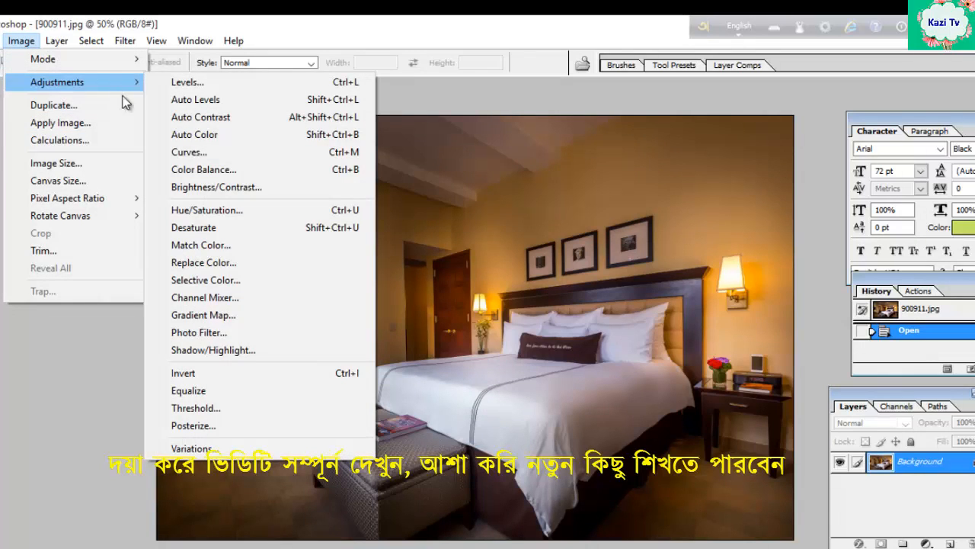
click(197, 187)
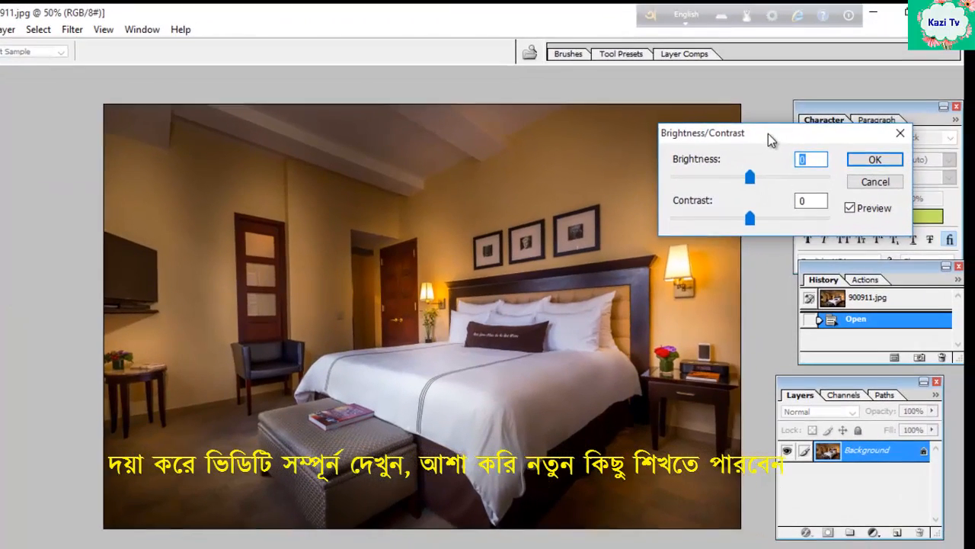
drag(768, 133, 768, 185)
drag(750, 229, 767, 233)
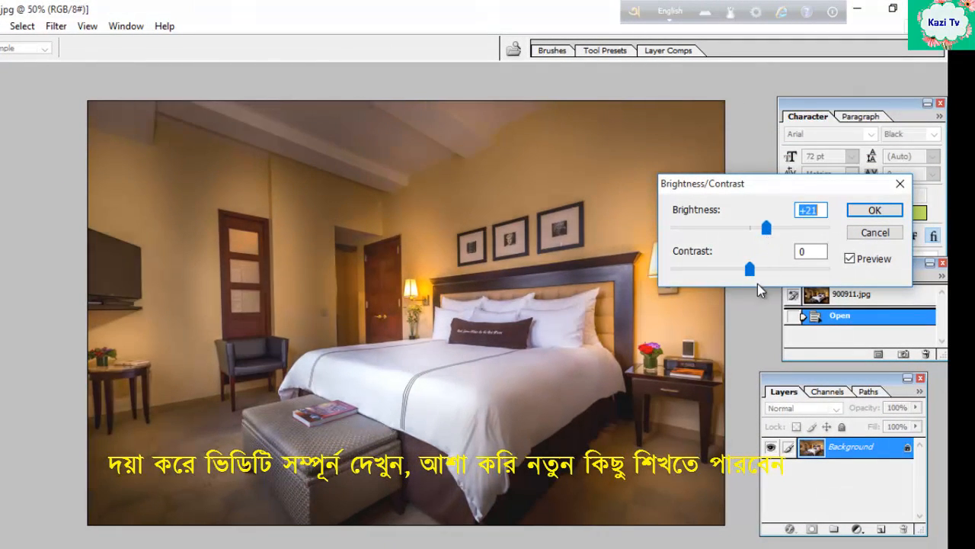
drag(750, 269, 764, 270)
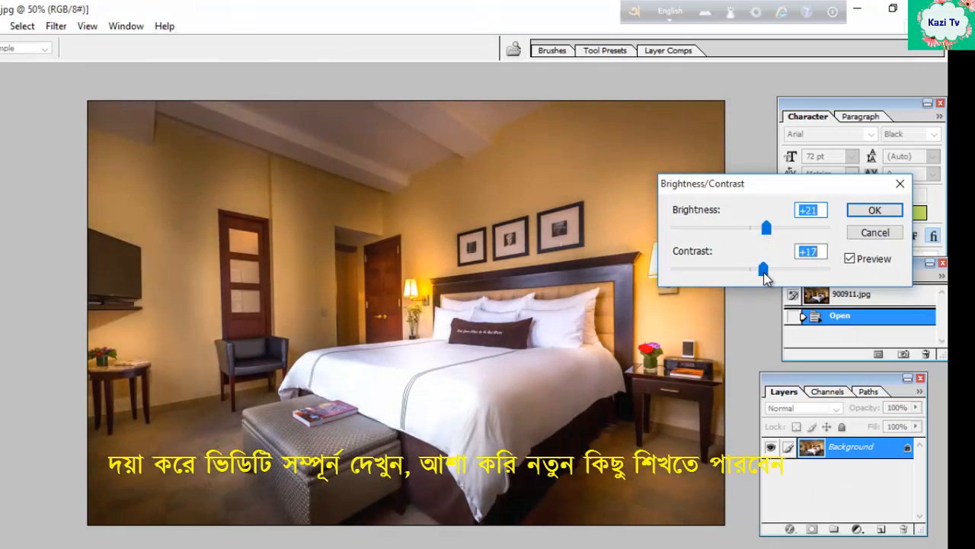
drag(767, 228, 776, 228)
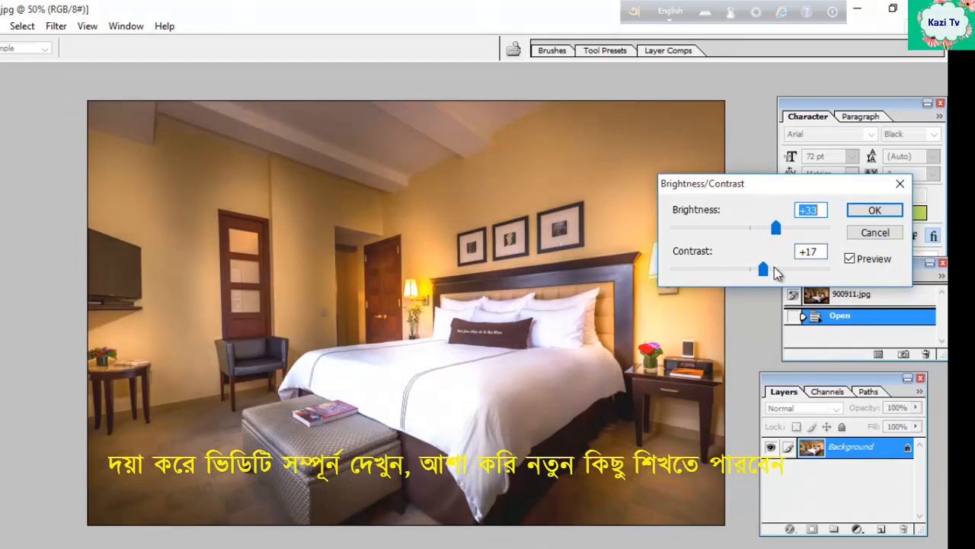
drag(766, 270, 781, 271)
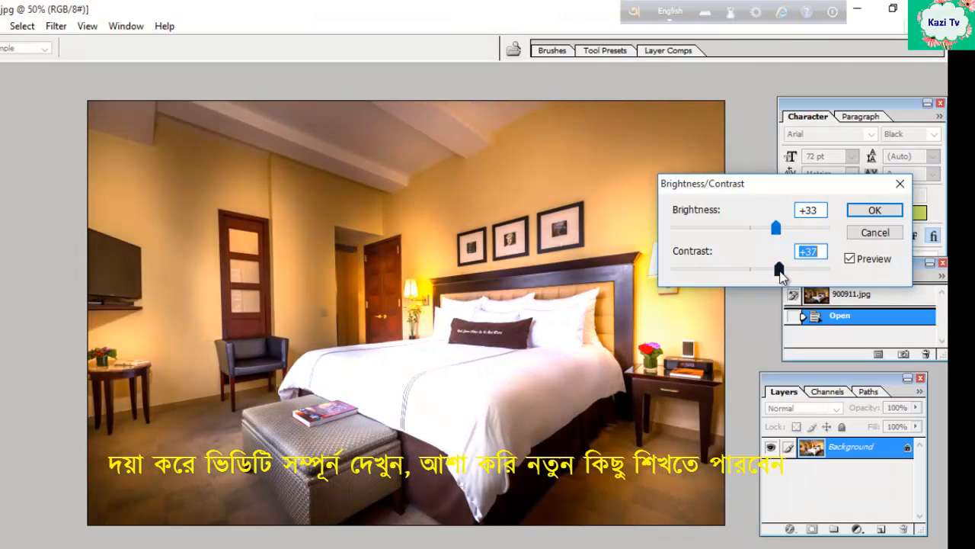
click(873, 210)
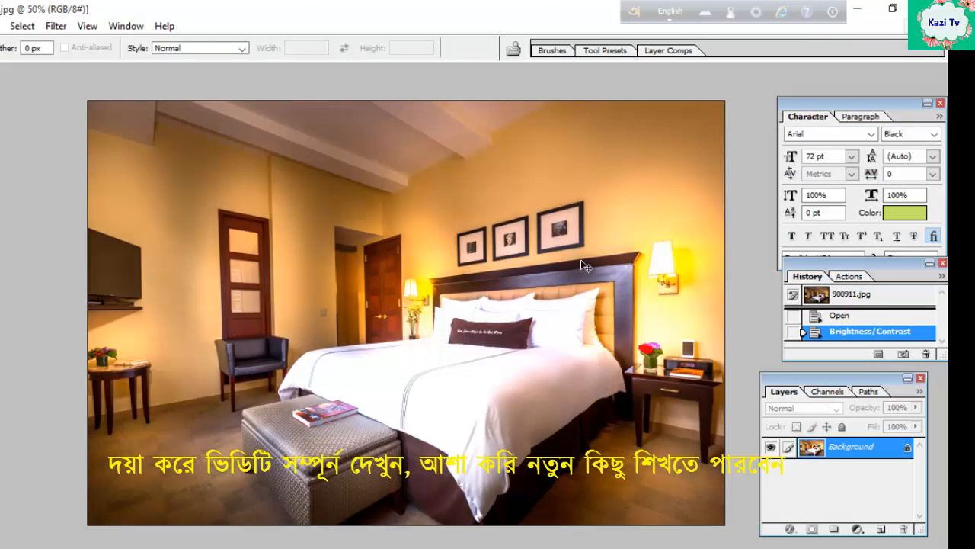
- Undo and redo the Brightness/Contrast change to compare the bedroom photo before and after
key(ctrl+z)
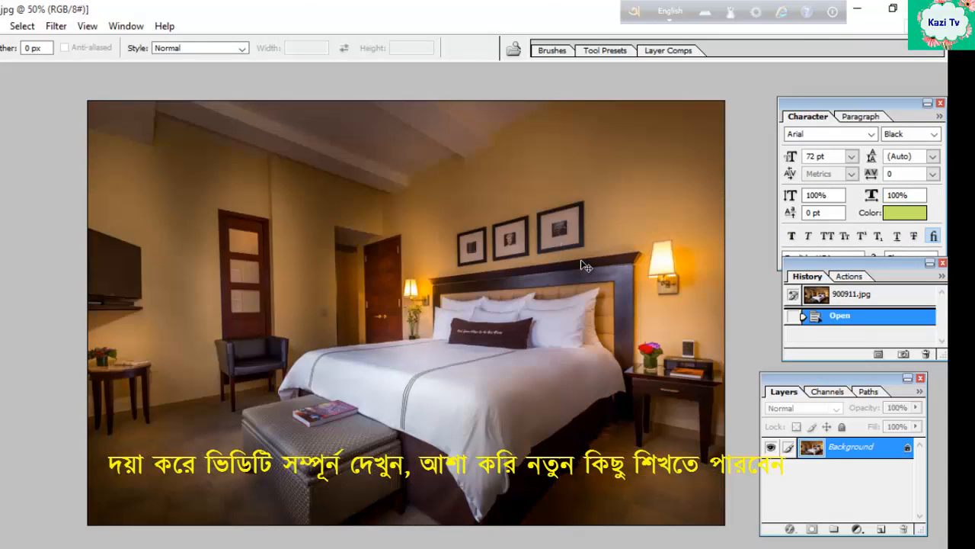
key(ctrl+z)
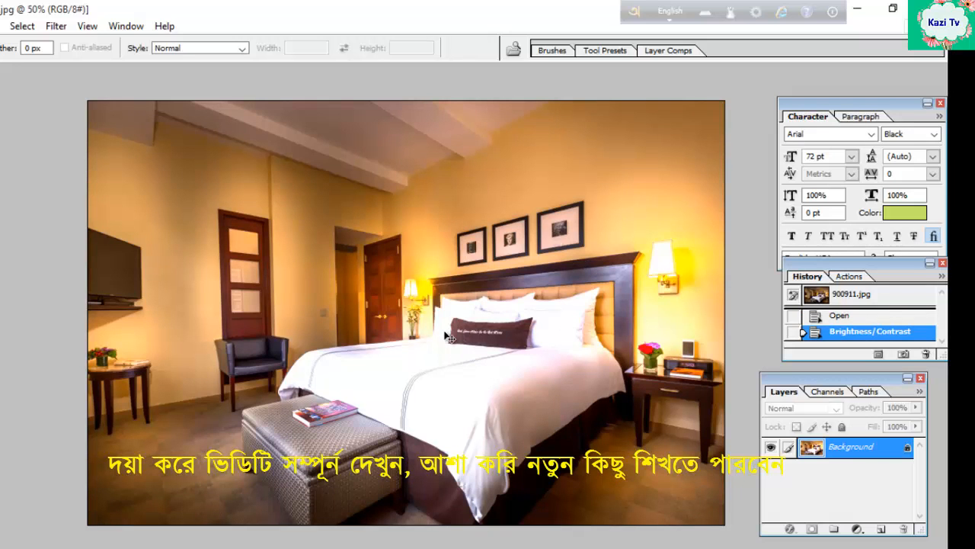
key(ctrl+z)
key(ctrl+z)
- Leave the bedroom photo, bring the 2015-jaguar-f-type-r-coupe-wcoty1.jpg image to the front and maximize its window
click(43, 20)
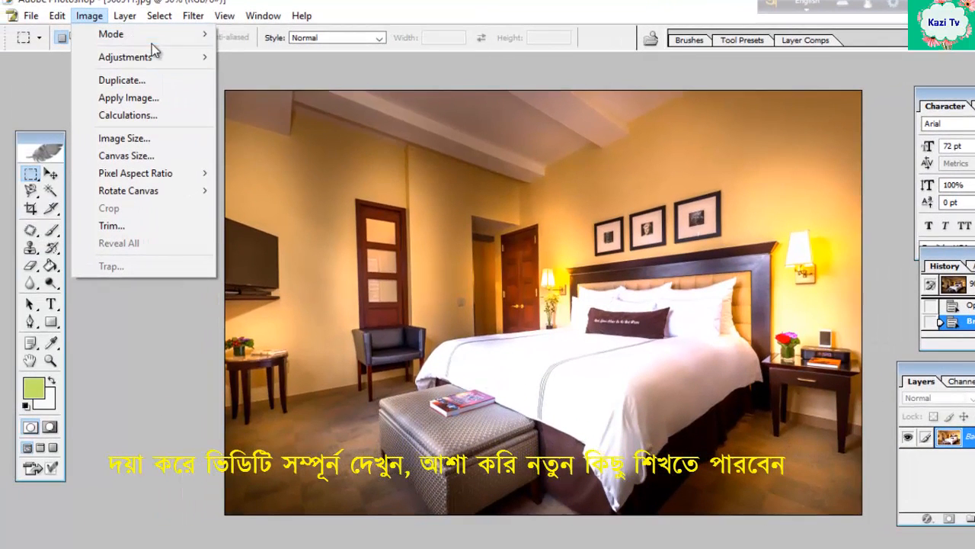
mouse_move(155, 58)
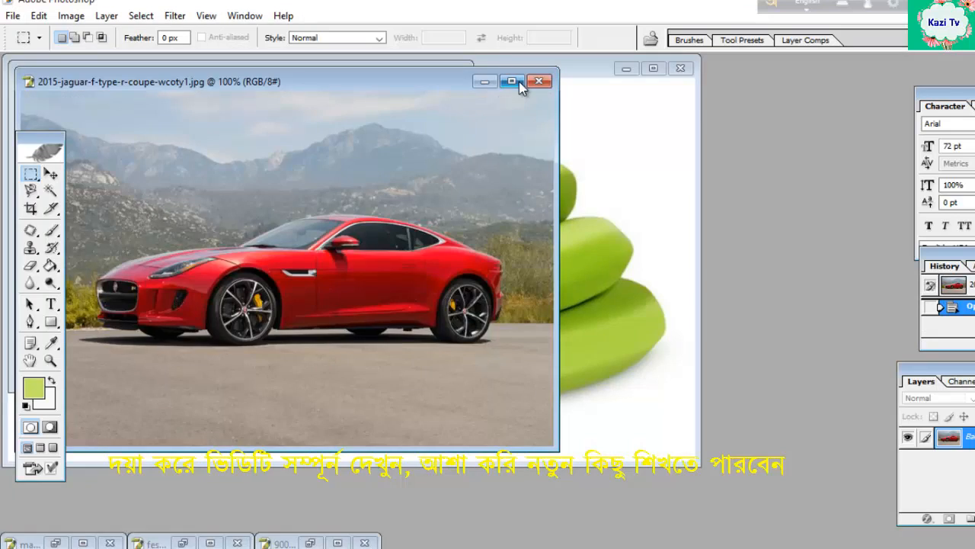
click(512, 80)
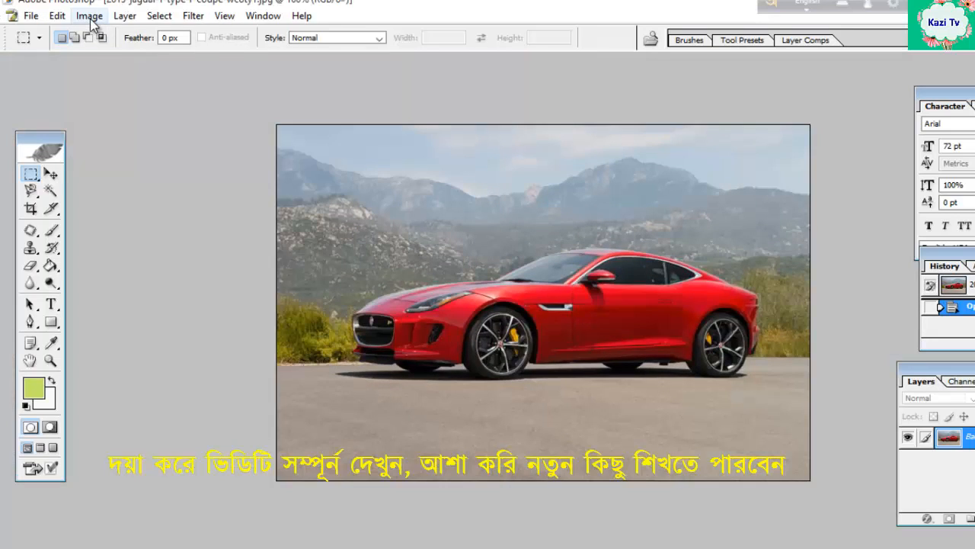
- Try Hue/Saturation on the whole car image with hue +52 and saturation +10, and cancel the adjustment
click(90, 16)
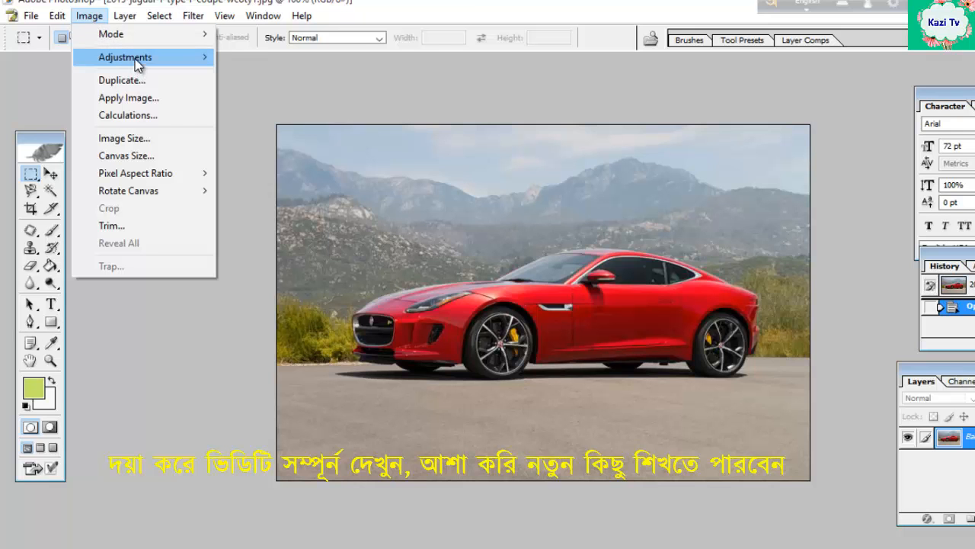
mouse_move(137, 60)
click(283, 186)
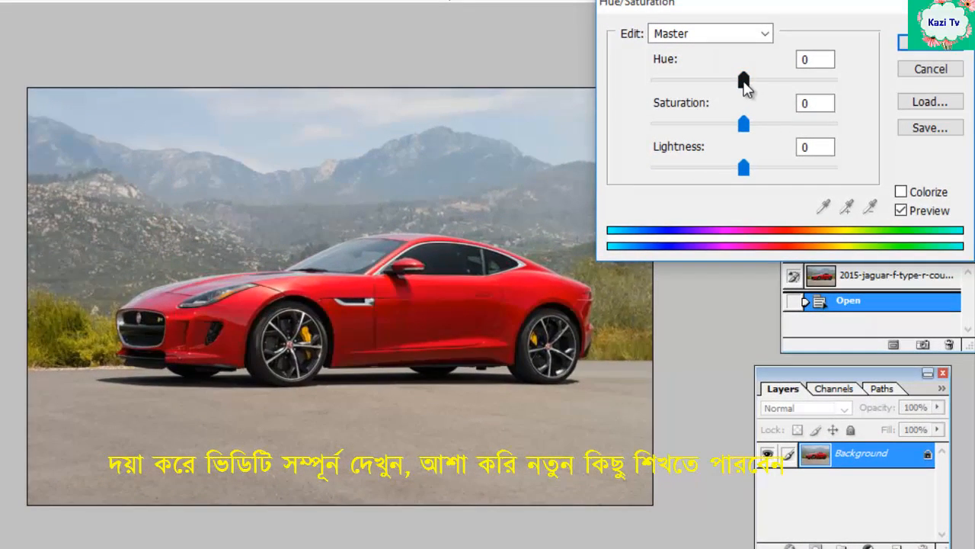
drag(821, 100, 830, 109)
drag(754, 85, 791, 104)
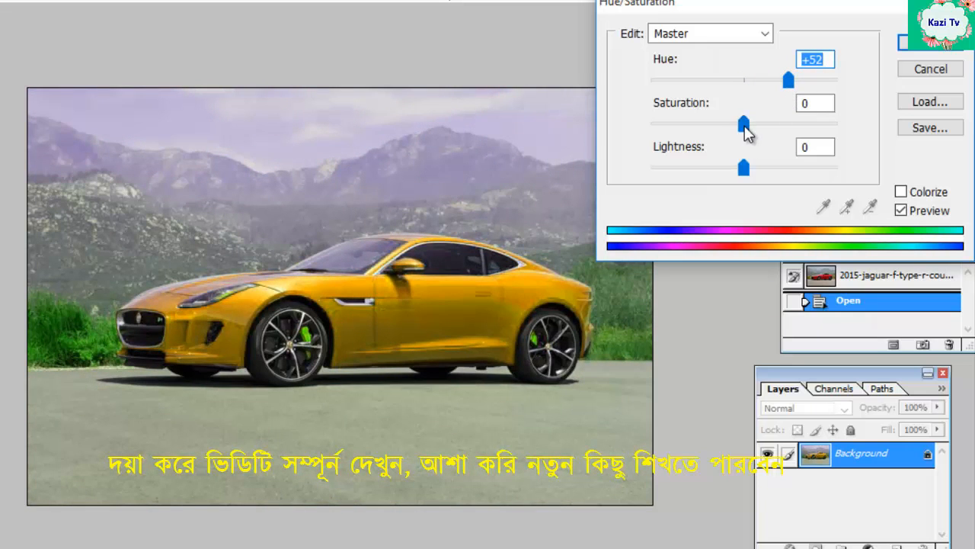
mouse_move(744, 127)
mouse_down()
mouse_move(784, 126)
mouse_move(754, 122)
mouse_up()
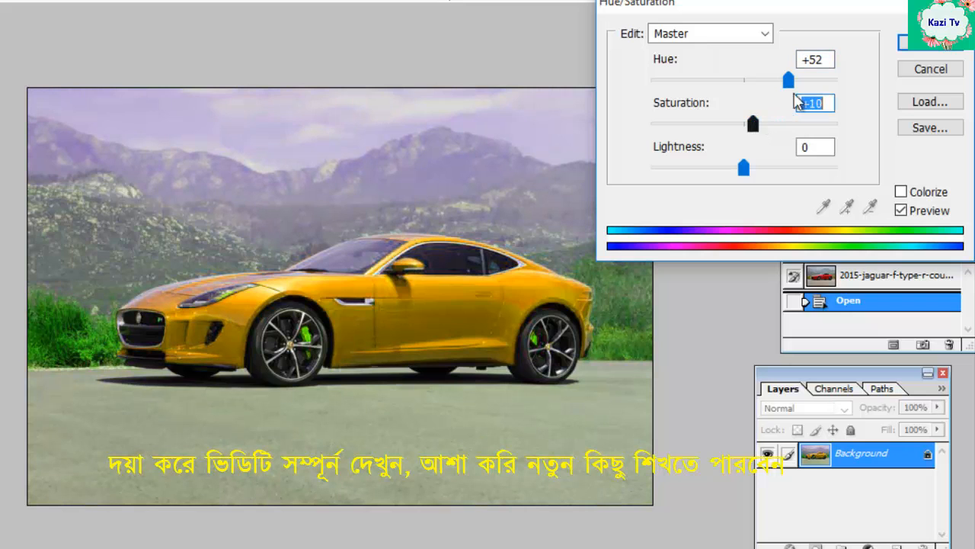
click(930, 69)
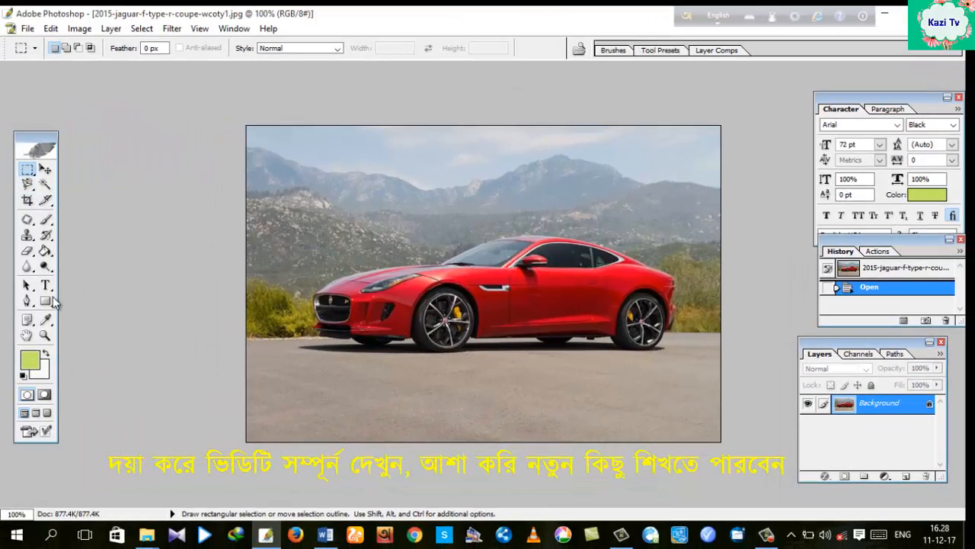
- Outline the red car with the Magnetic Lasso and apply Hue/Saturation to the selection with hue -60 and saturation +49
click(27, 185)
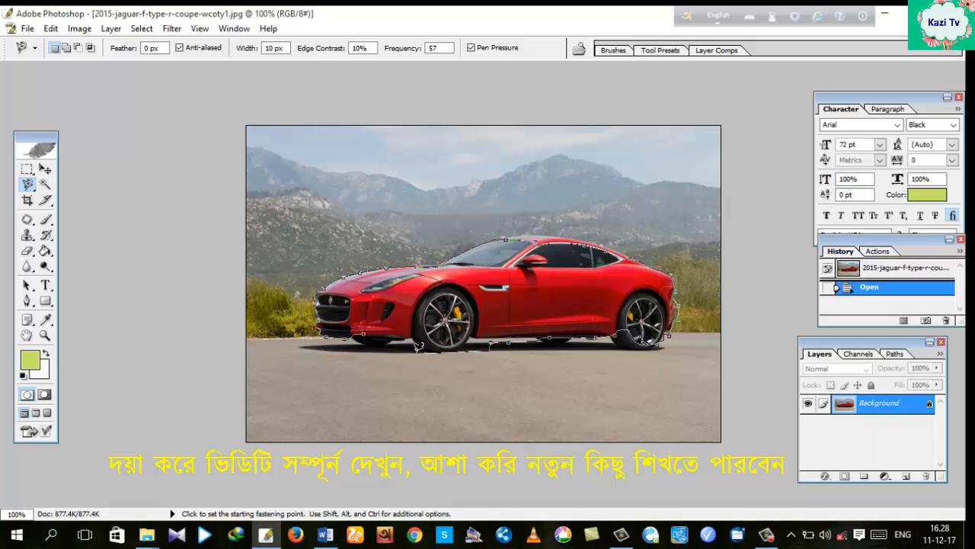
click(364, 328)
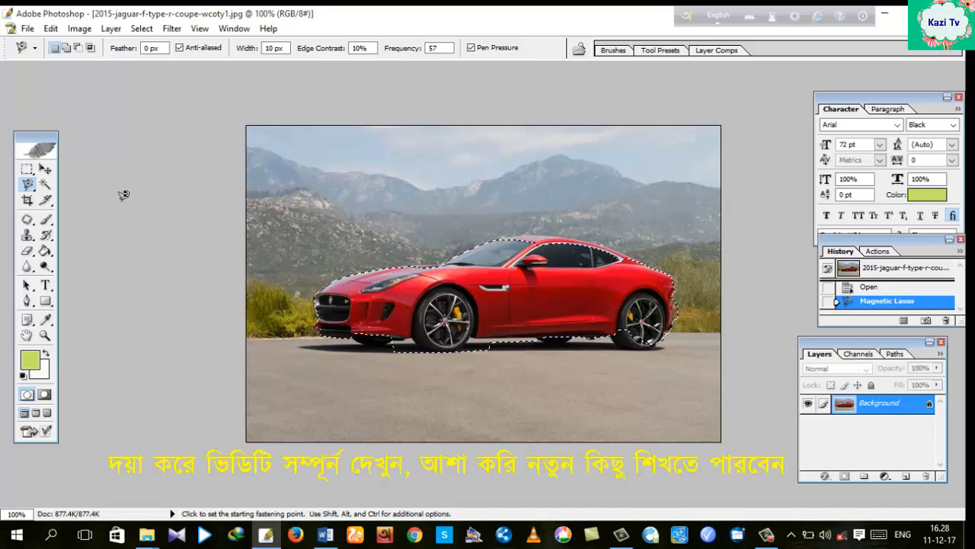
click(79, 28)
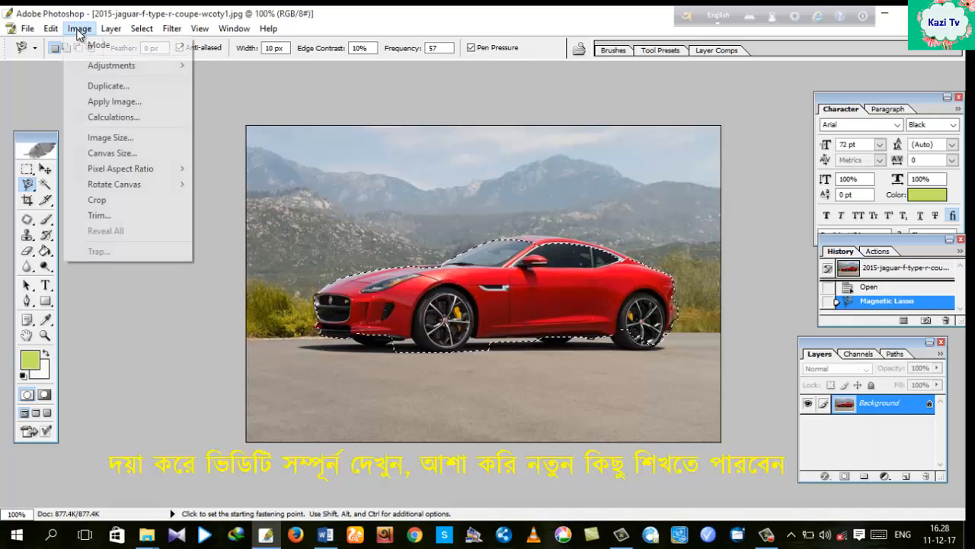
mouse_move(164, 67)
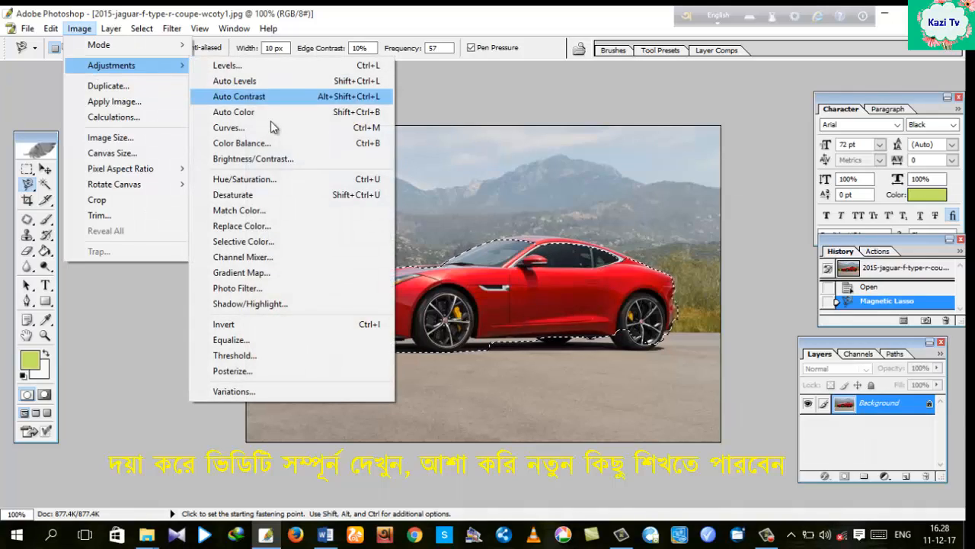
click(263, 180)
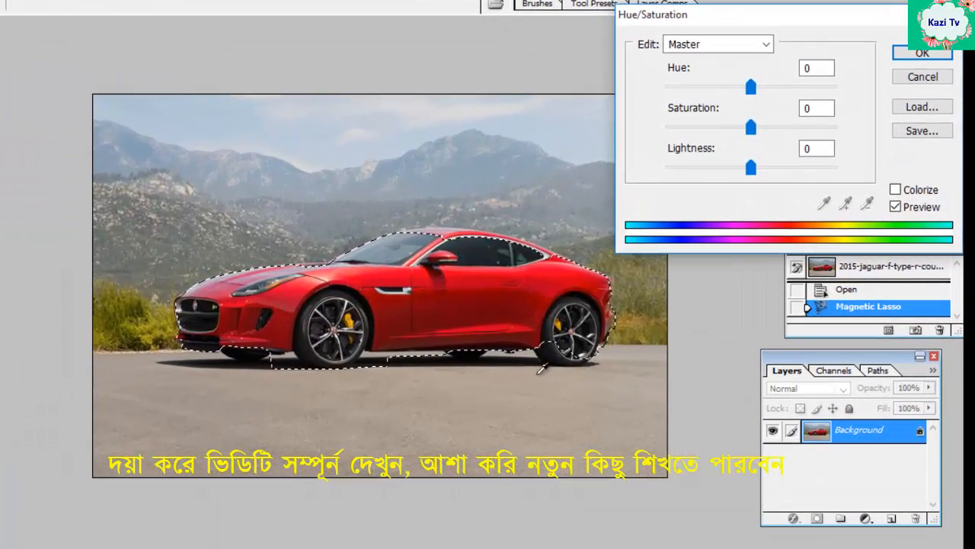
drag(752, 97, 709, 89)
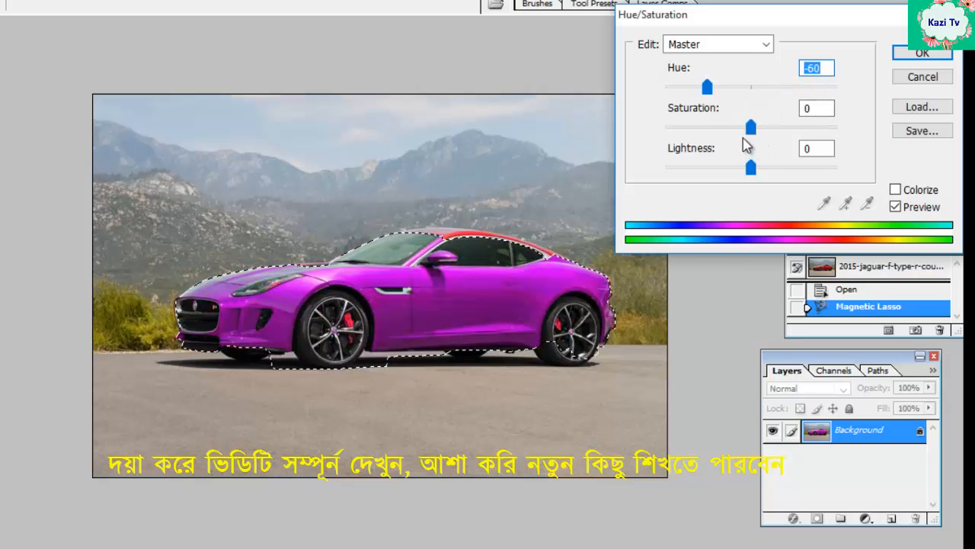
drag(758, 133, 767, 137)
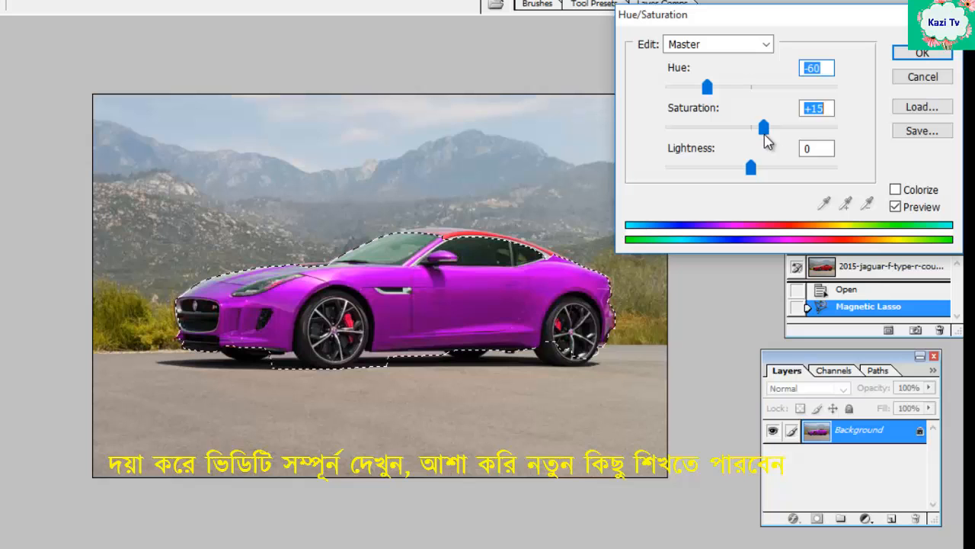
drag(767, 140, 794, 130)
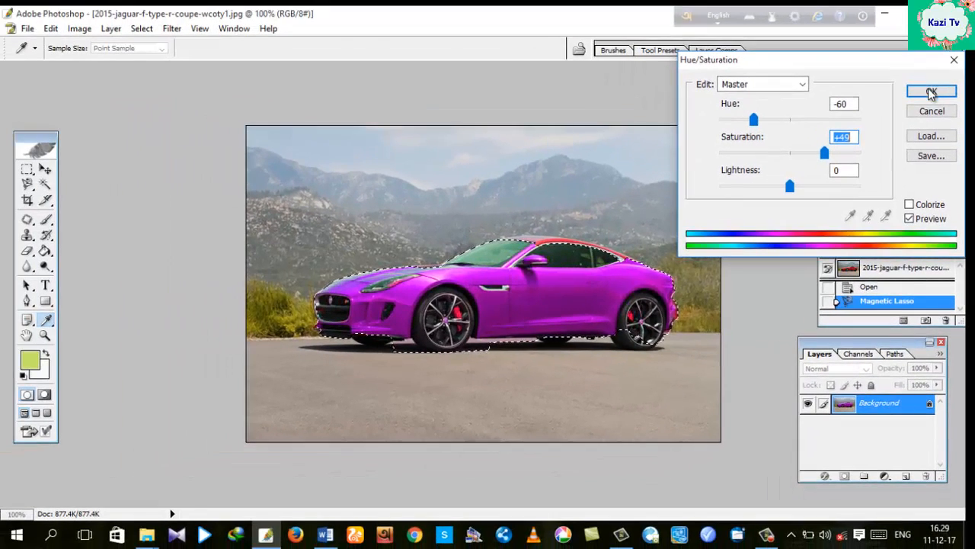
click(927, 79)
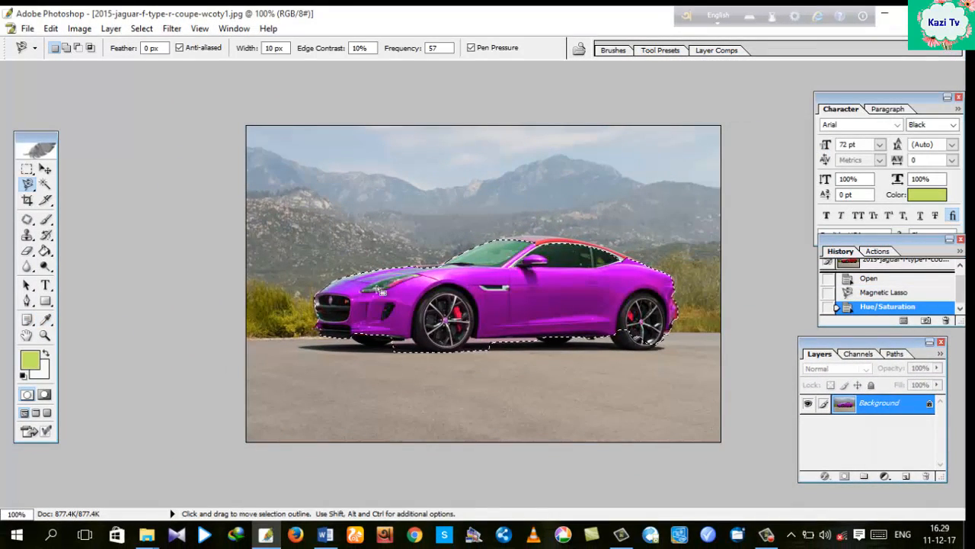
- Switch from the car image to the garden-flower.jpg image in a maximized window
click(79, 28)
mouse_move(102, 66)
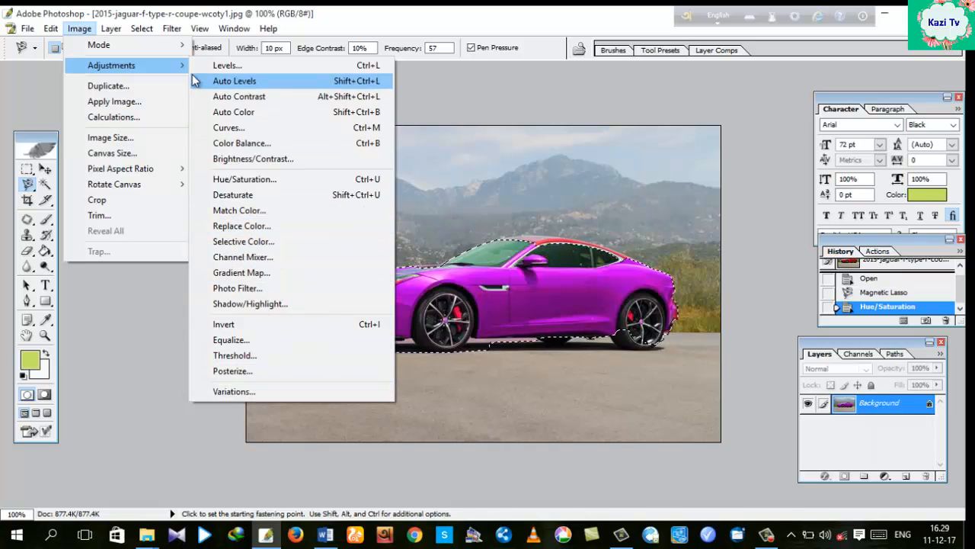
click(751, 160)
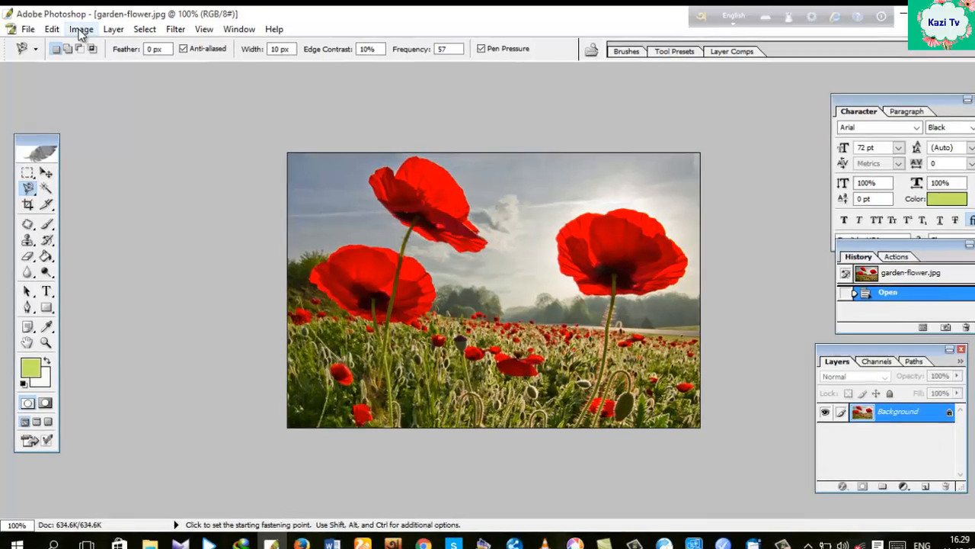
- Start Replace Color on the poppy photo and sample the red of the flower petals
click(80, 29)
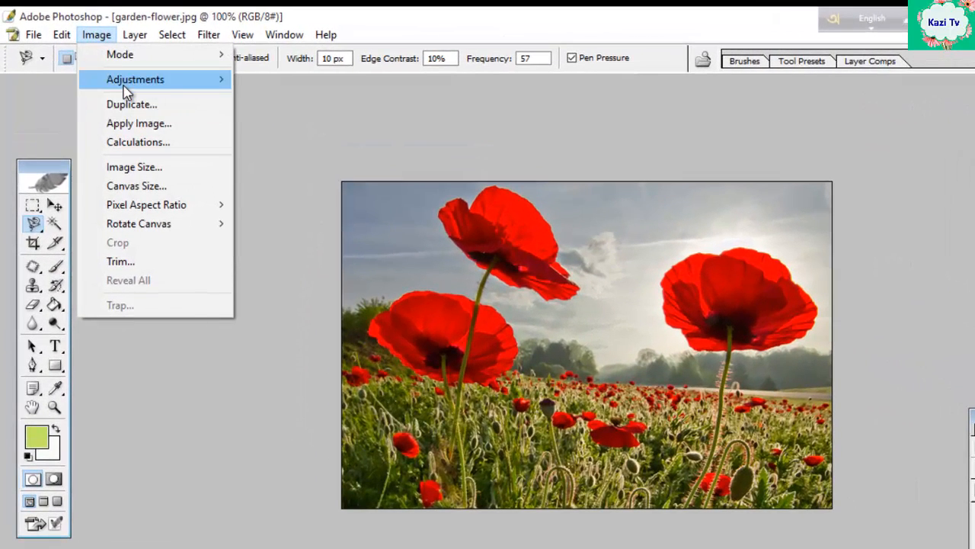
mouse_move(125, 84)
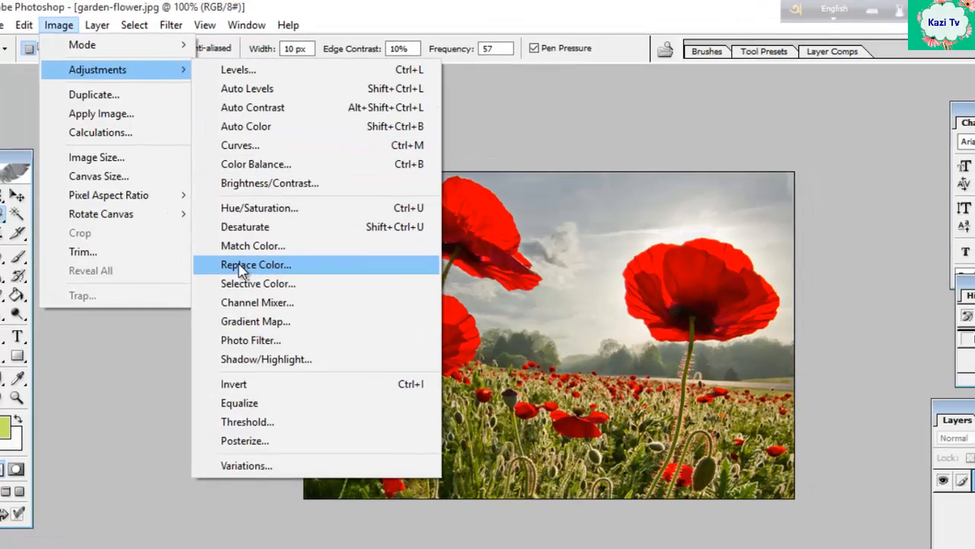
click(294, 276)
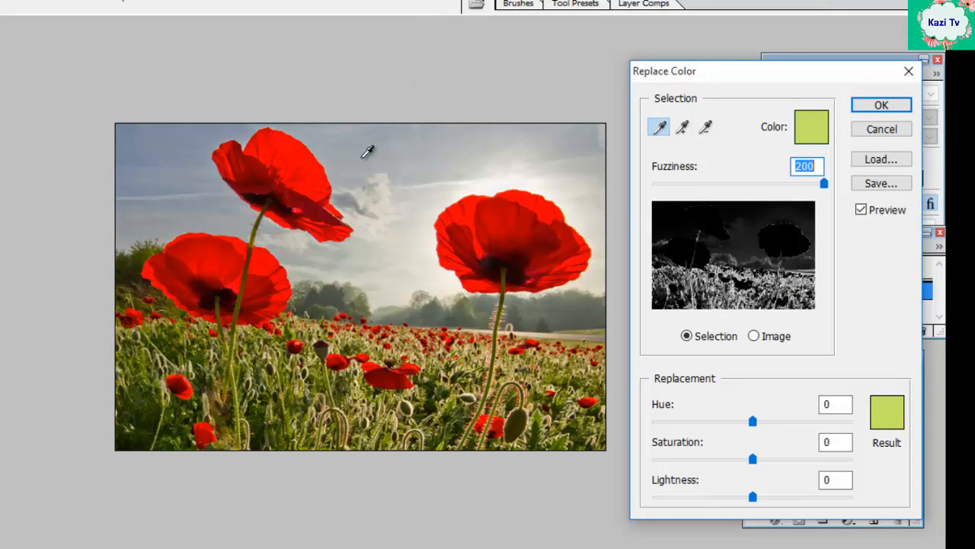
click(497, 204)
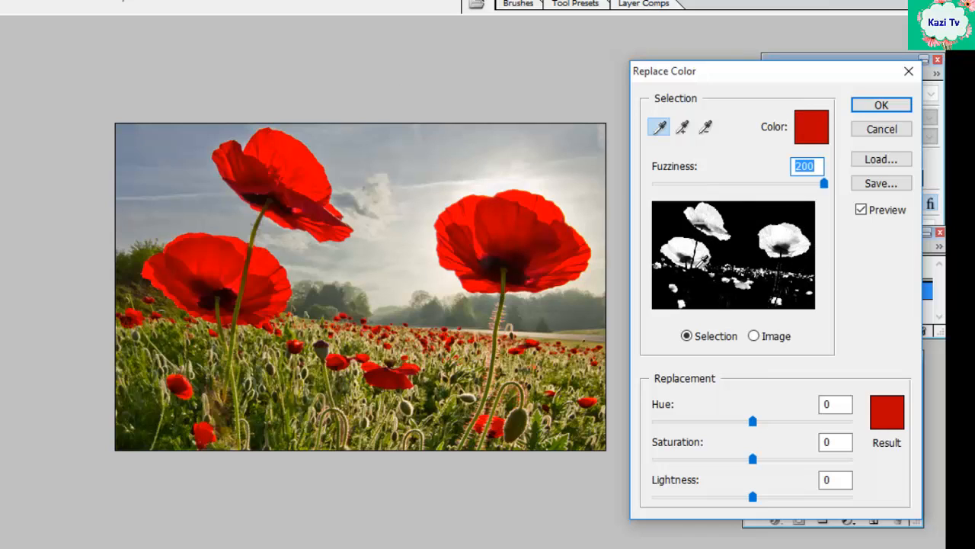
- Set the replacement color to a magenta with hue 309° (BE00A1) and apply it to the poppies
click(887, 412)
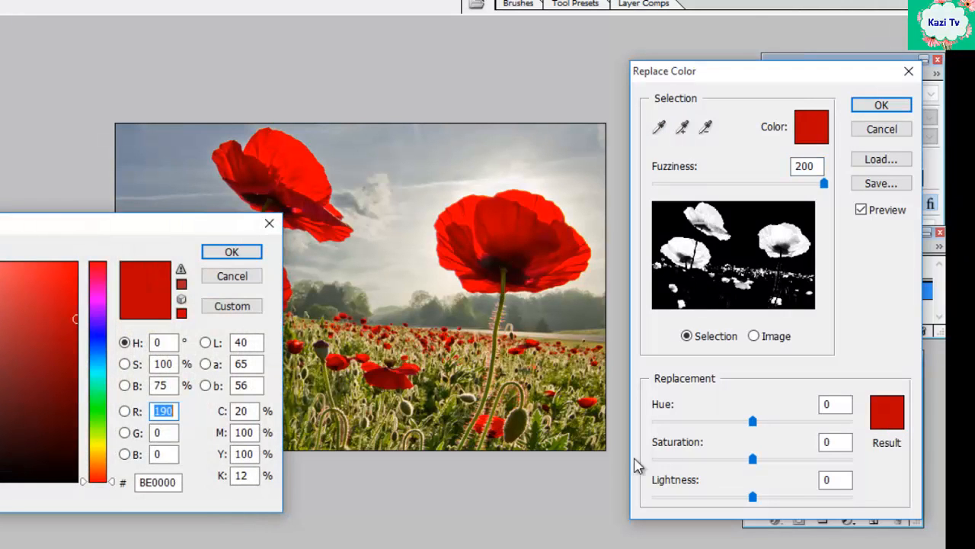
click(101, 287)
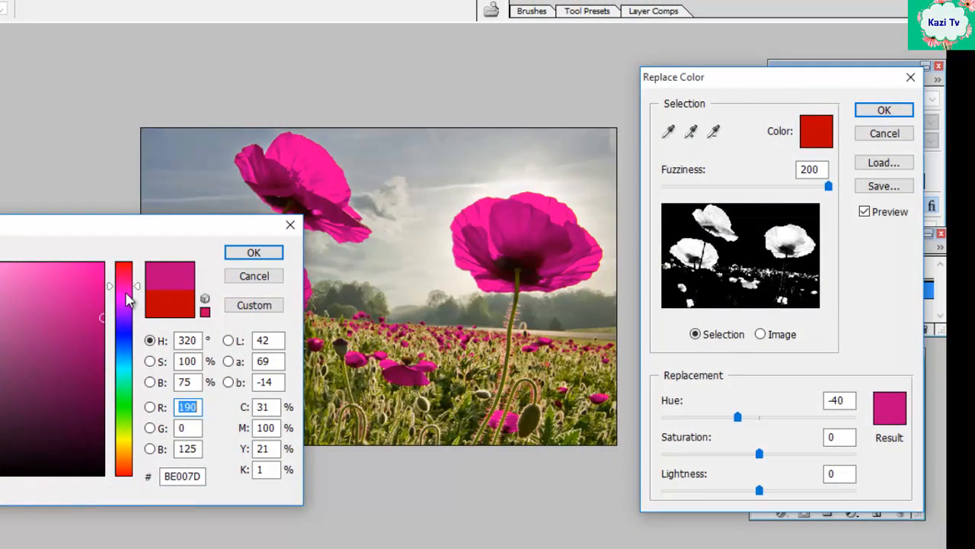
drag(126, 293, 127, 298)
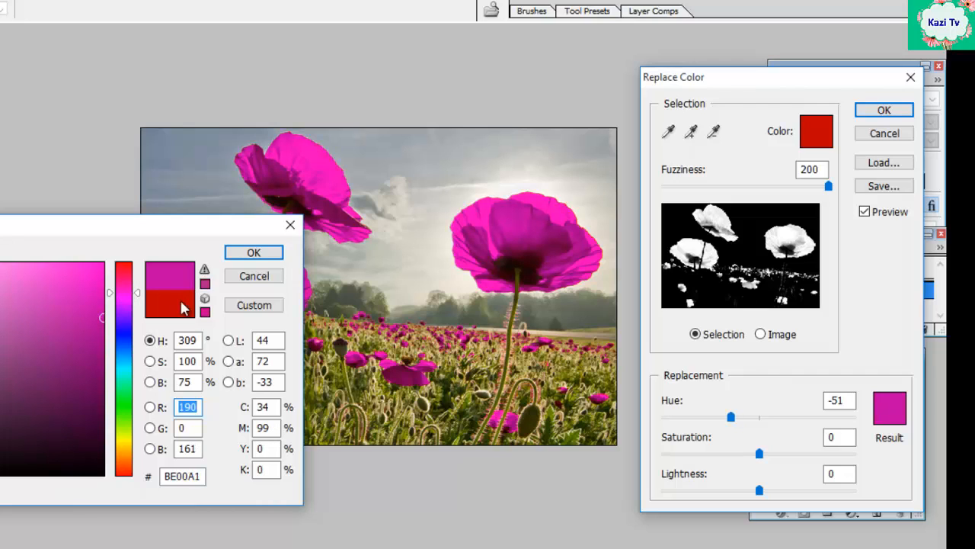
click(255, 254)
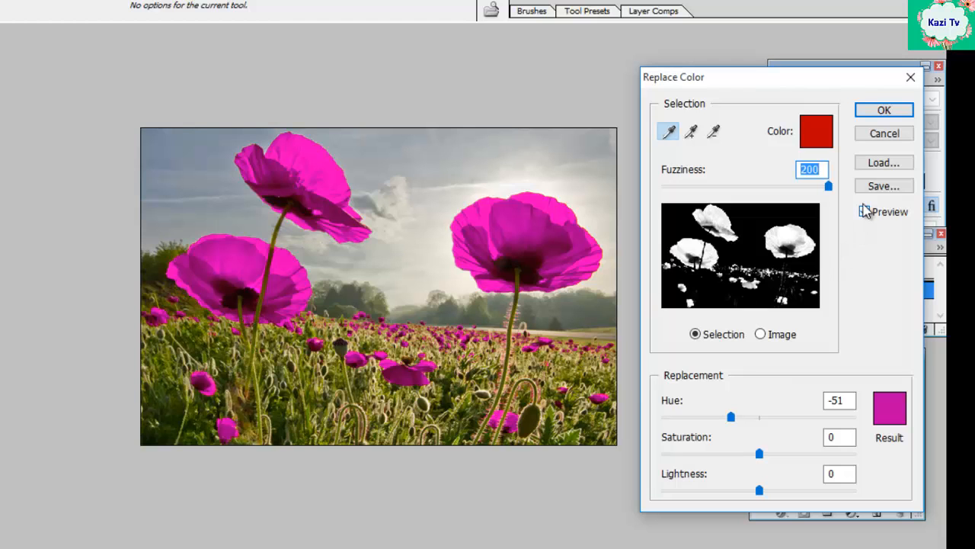
click(873, 110)
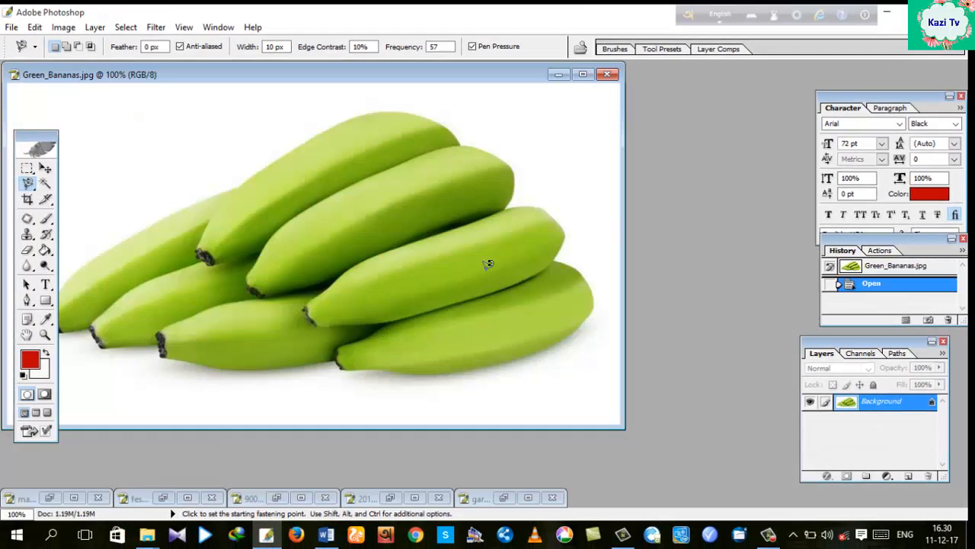
- Maximize the Green_Bananas.jpg image, start Replace Color and sample the light green of the bananas
click(582, 74)
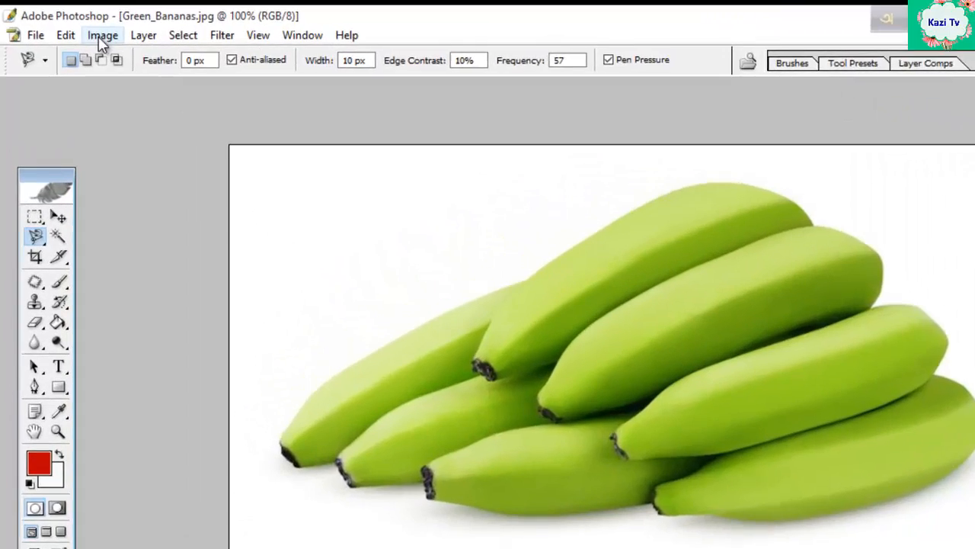
click(79, 27)
mouse_move(153, 67)
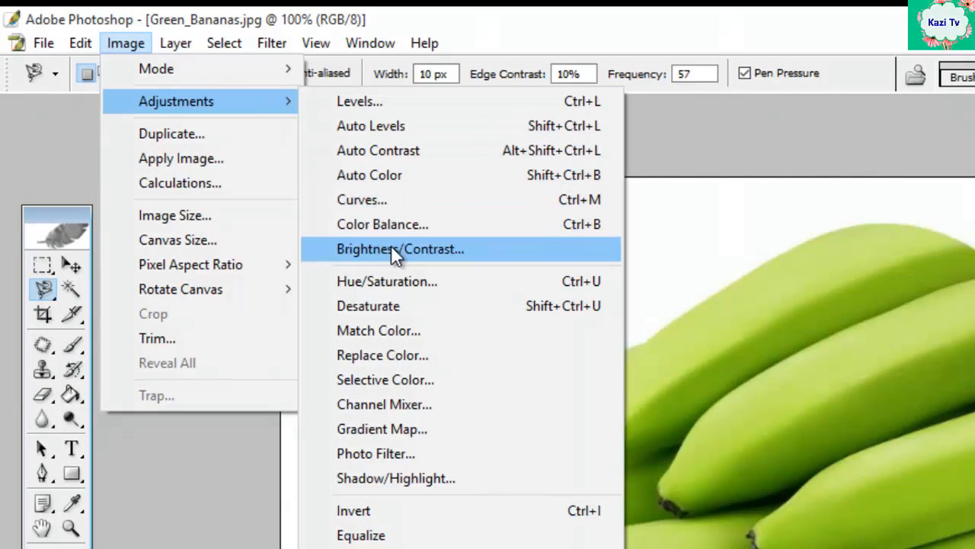
click(391, 353)
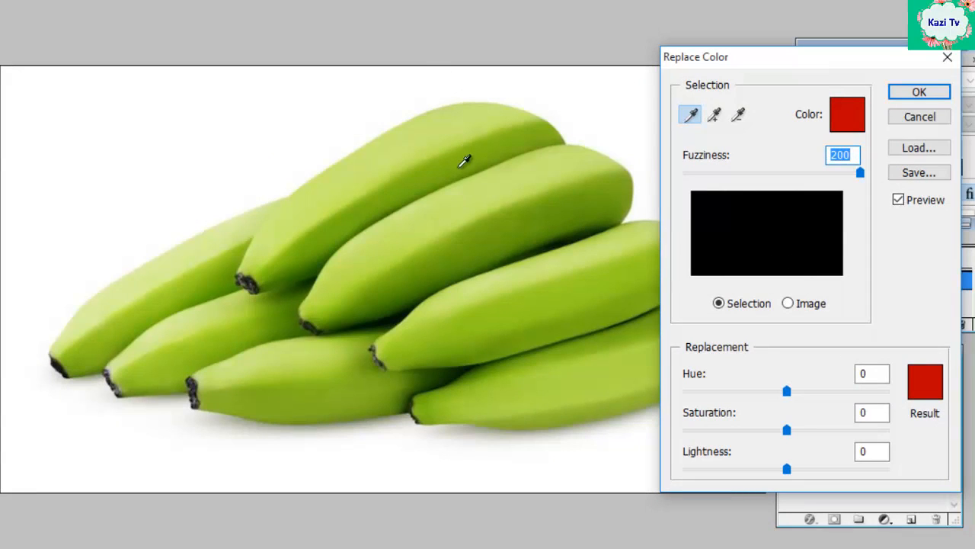
click(474, 201)
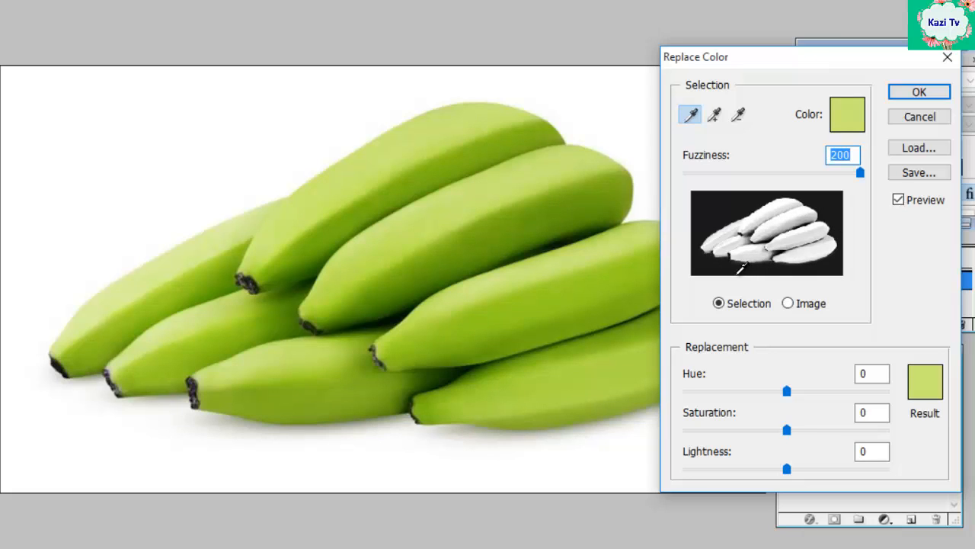
- Replace the bananas' green with yellow F6D703, apply it, and undo and redo the change to compare
click(923, 394)
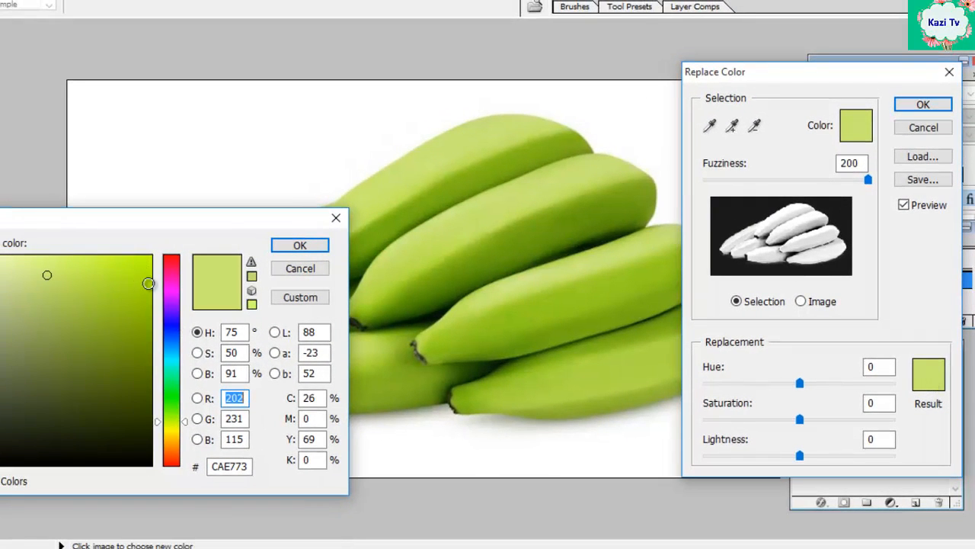
drag(170, 429, 174, 437)
mouse_move(138, 314)
mouse_down()
mouse_move(133, 272)
mouse_move(133, 287)
mouse_up()
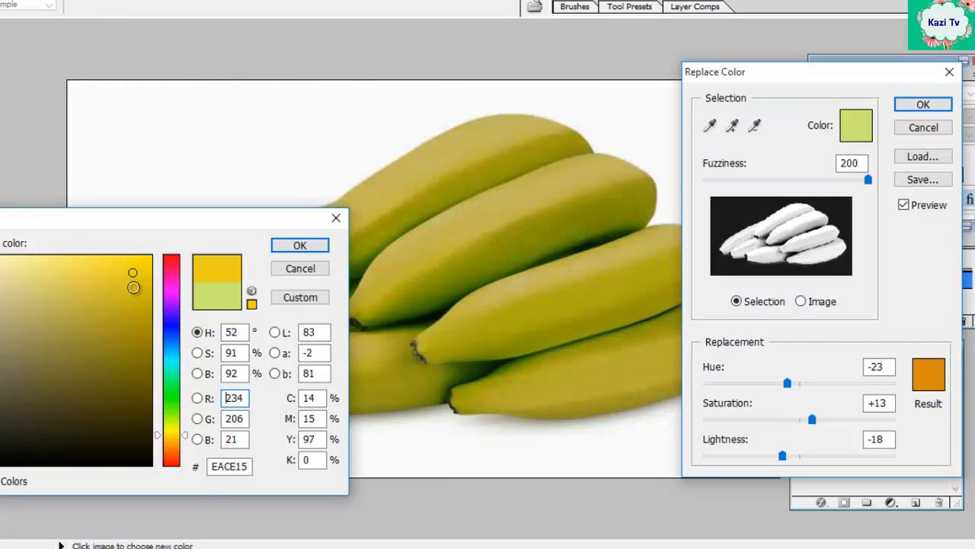
click(149, 263)
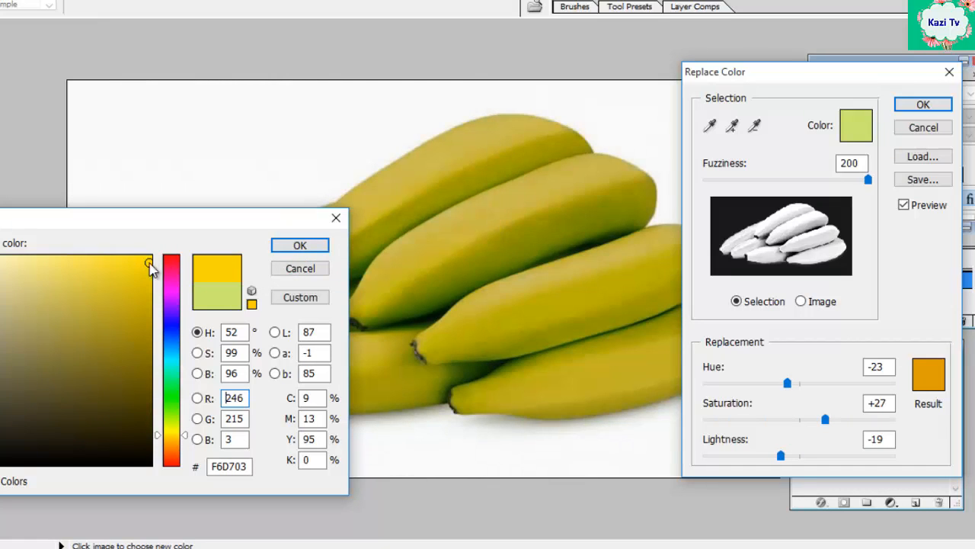
click(297, 244)
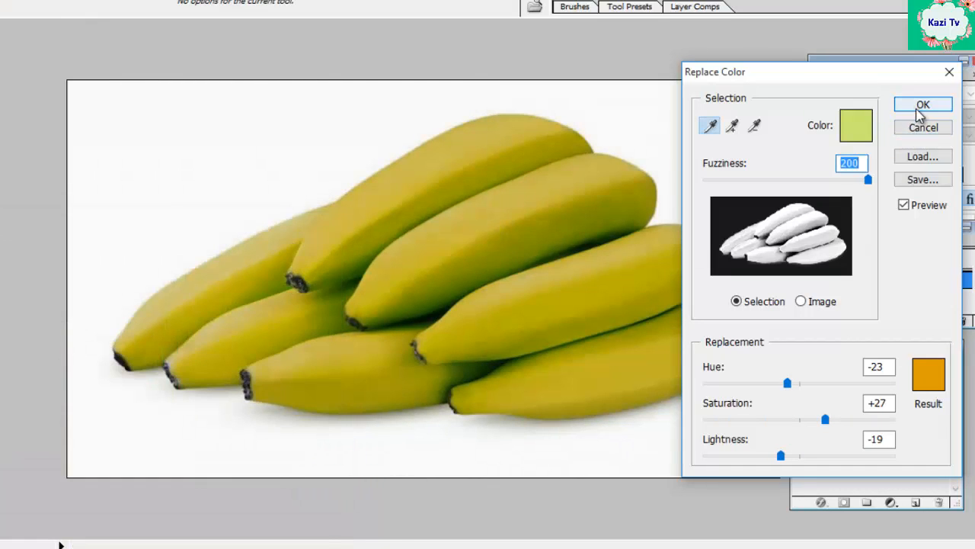
click(923, 104)
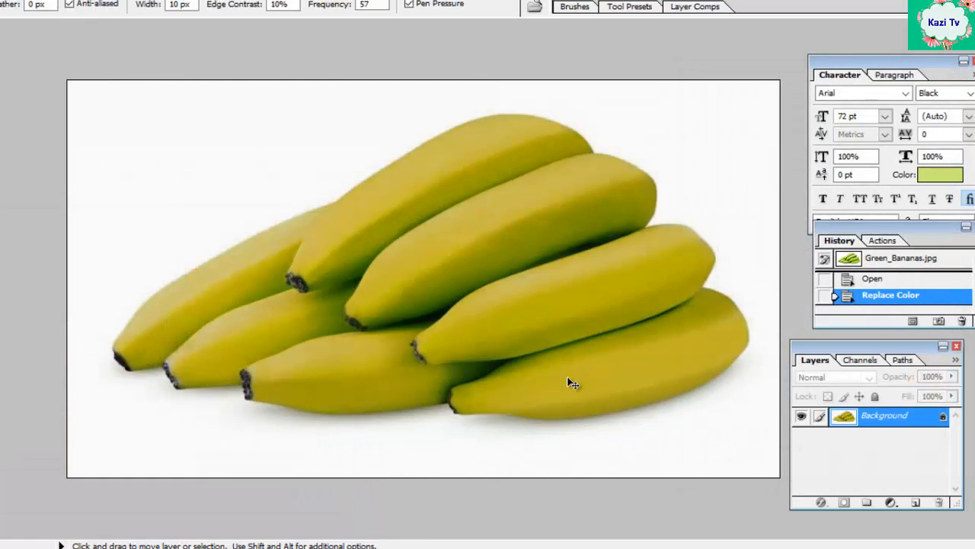
key(ctrl+z)
key(ctrl+z)
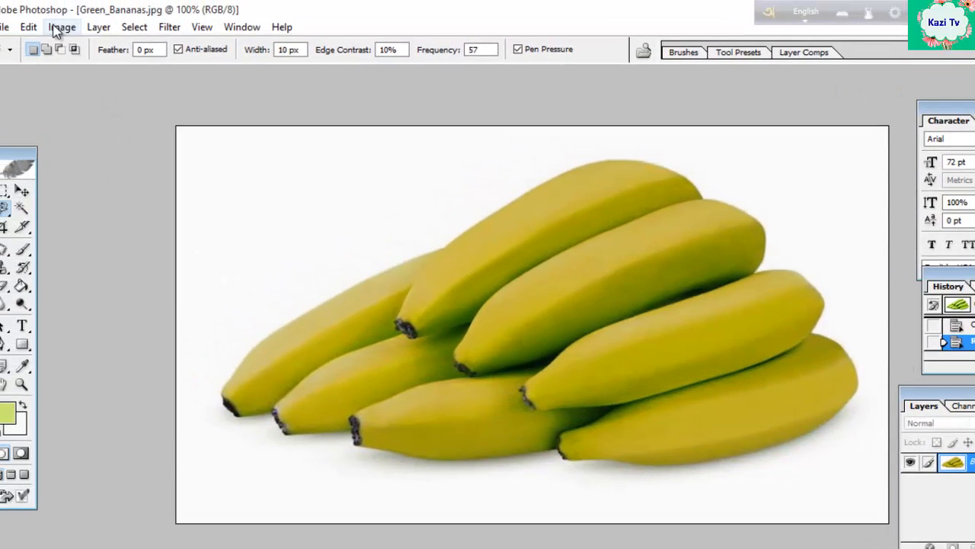
- Resize the banana image to 720 pixels wide and 500 pixels high
click(63, 27)
mouse_move(113, 70)
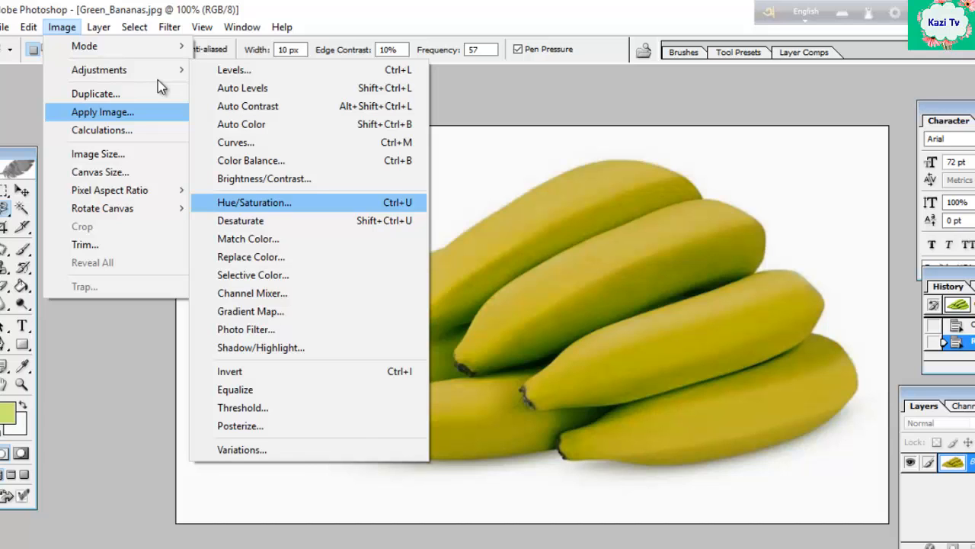
click(97, 154)
drag(389, 184, 687, 197)
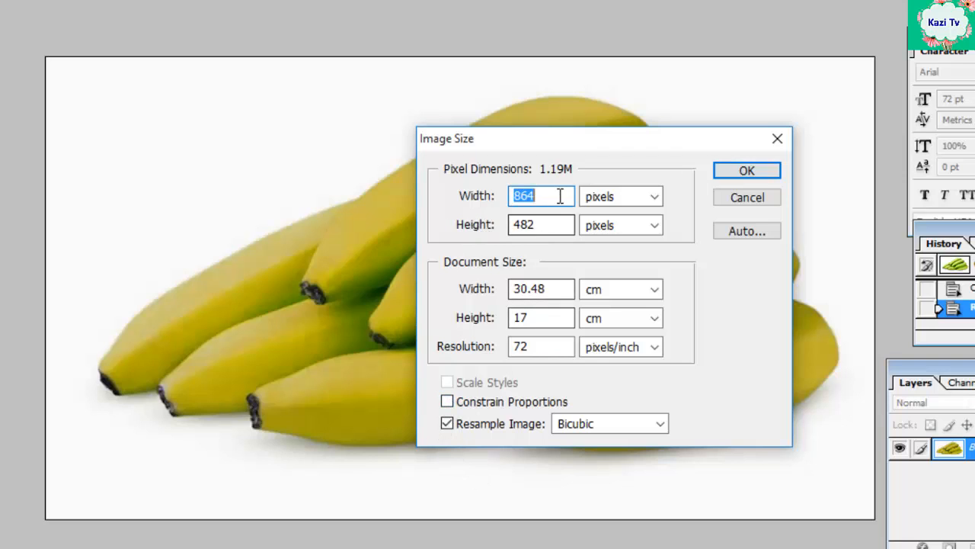
drag(561, 196, 483, 206)
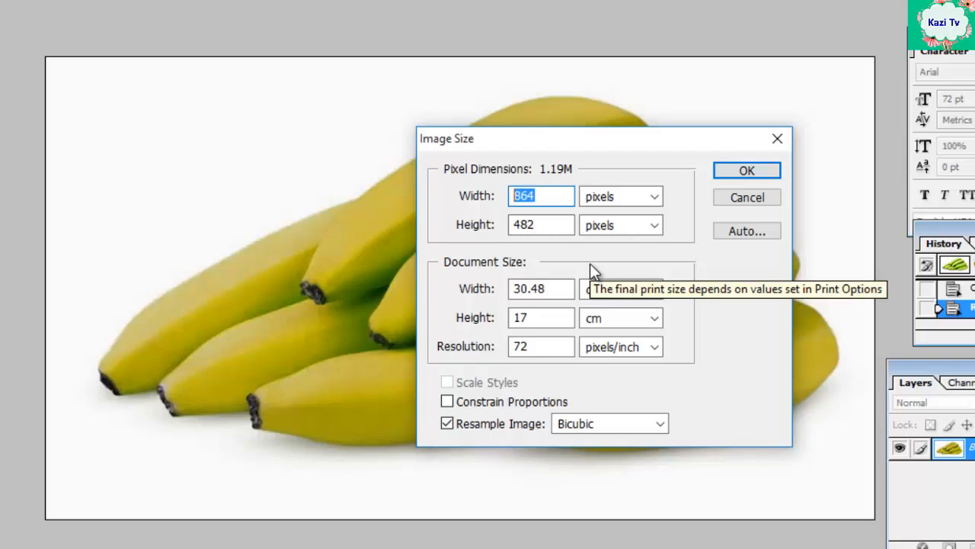
text(720)
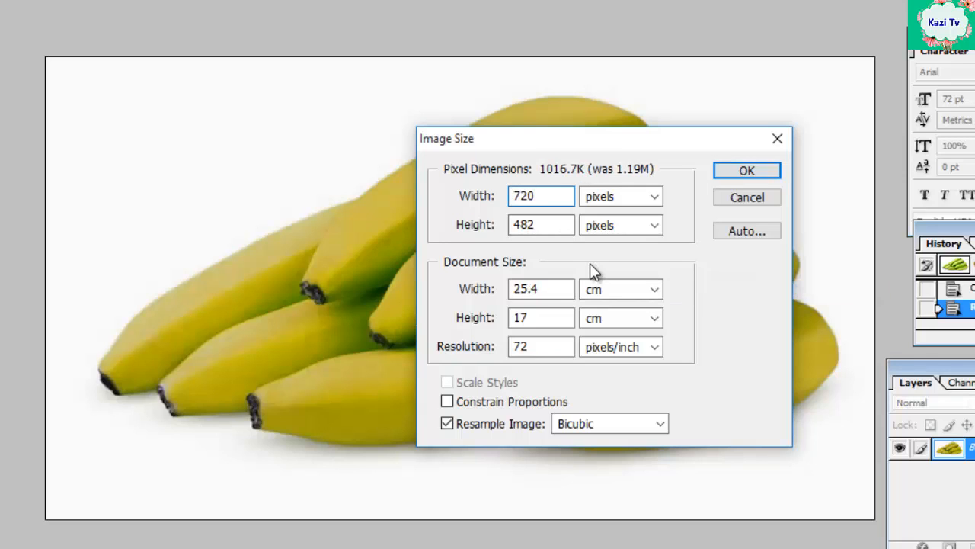
drag(537, 221, 493, 232)
text(500)
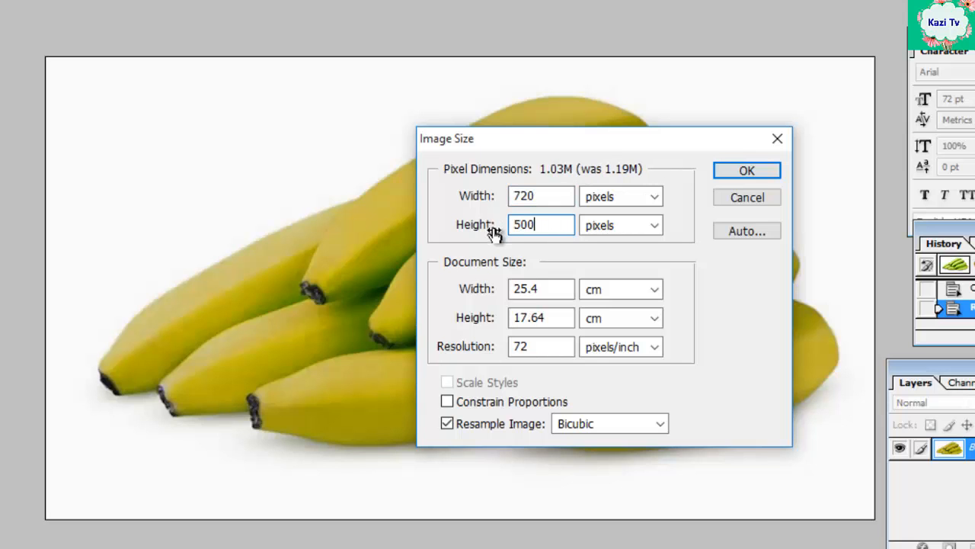
click(722, 176)
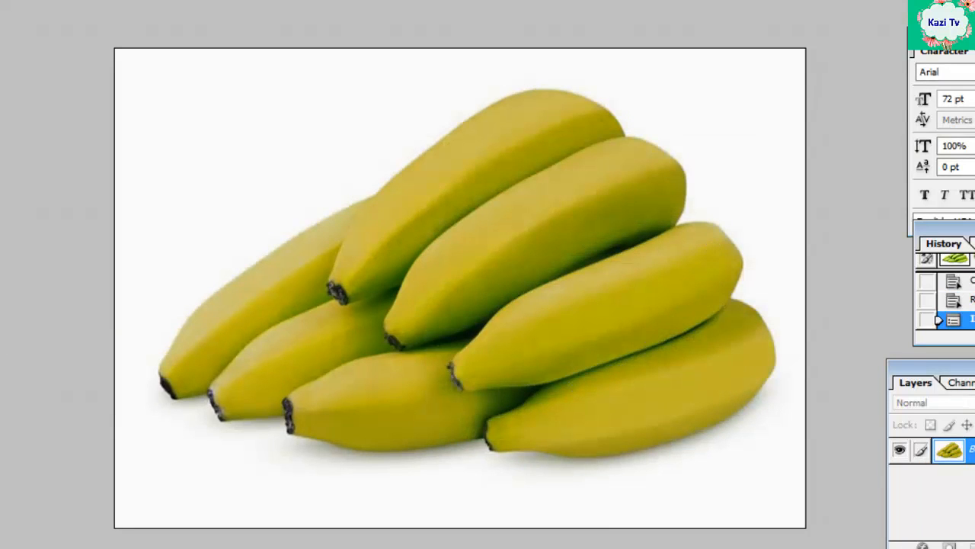
- Reopen Image Size, turn on Constrain Proportions and set the width to 1280 pixels
key(alt+i)
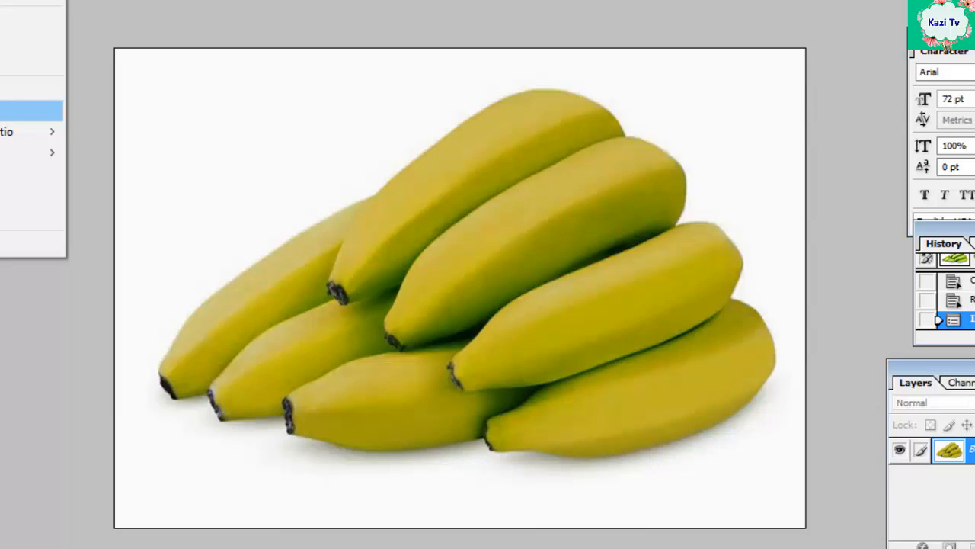
key(Up)
key(Return)
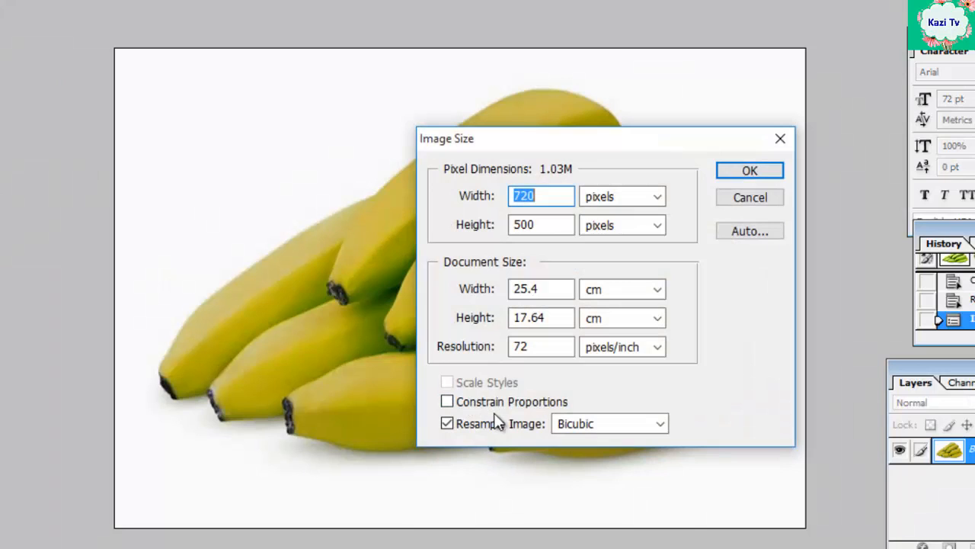
click(447, 404)
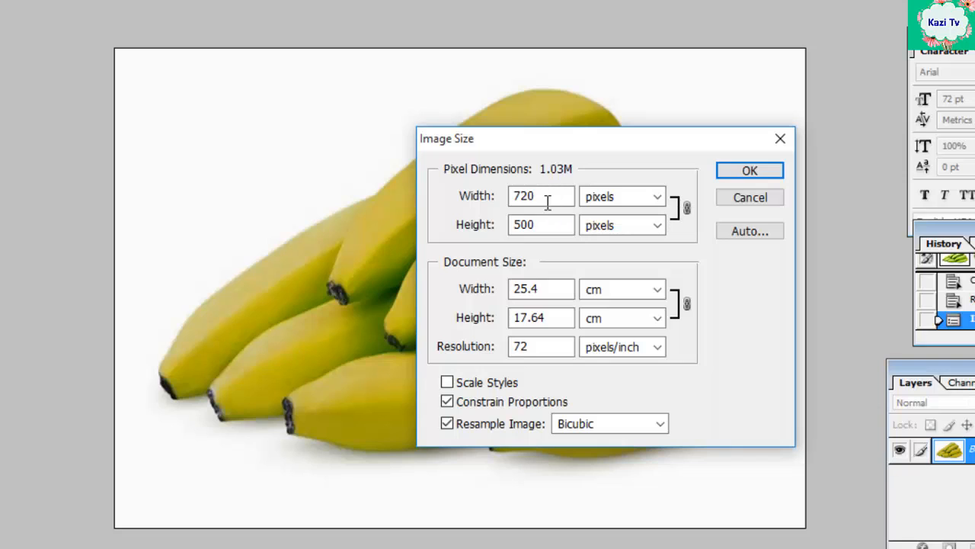
drag(548, 202, 478, 204)
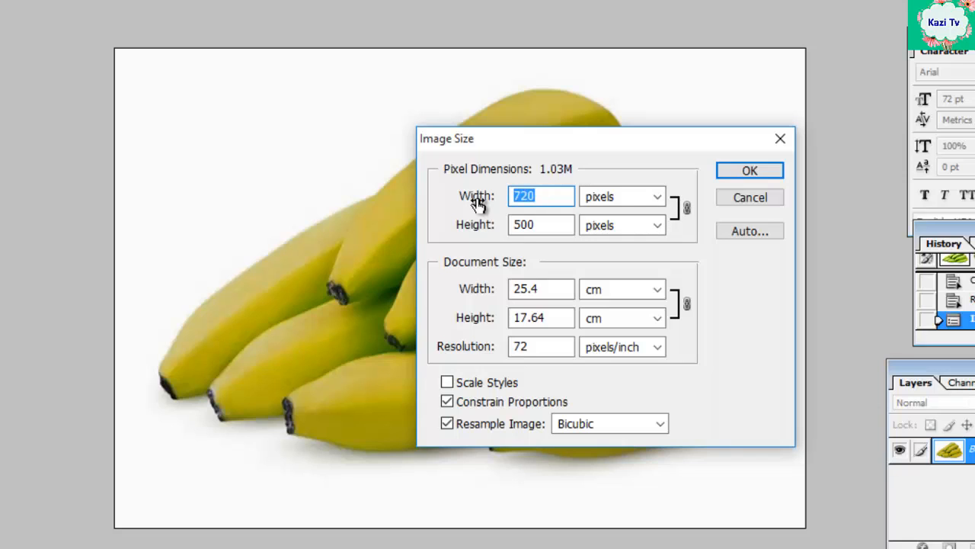
text(12)
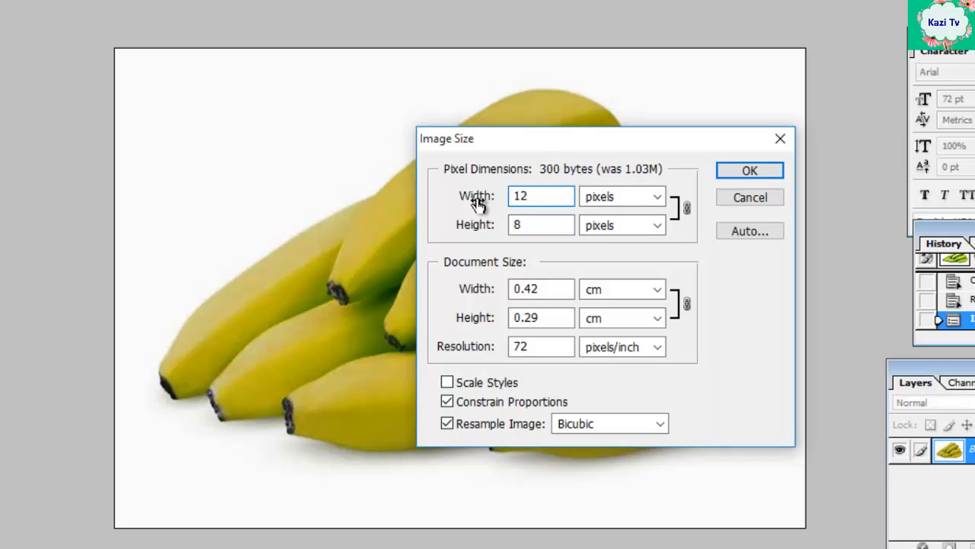
text(80)
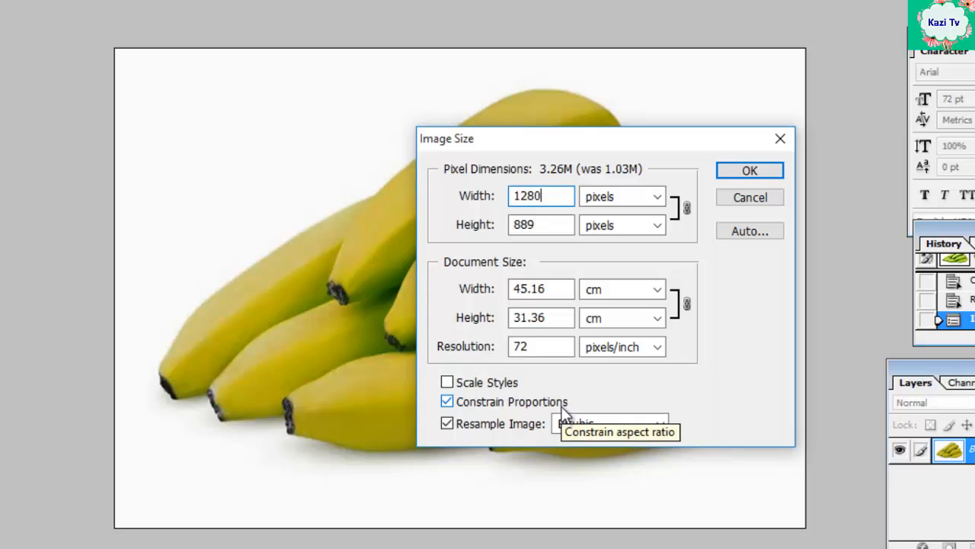
- Toggle Constrain Proportions off and back on, and close Image Size with the dimensions at 720 by 500 pixels
click(447, 402)
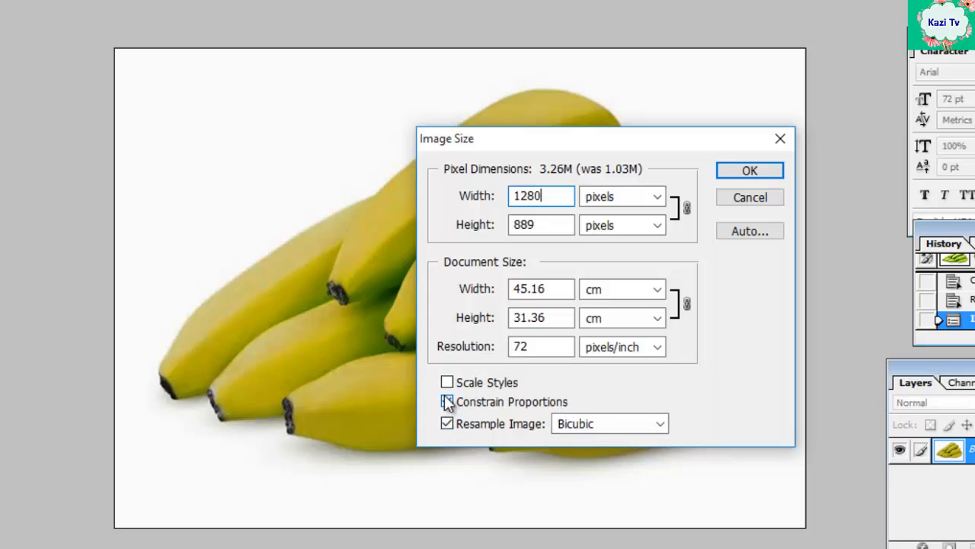
click(448, 402)
click(448, 402)
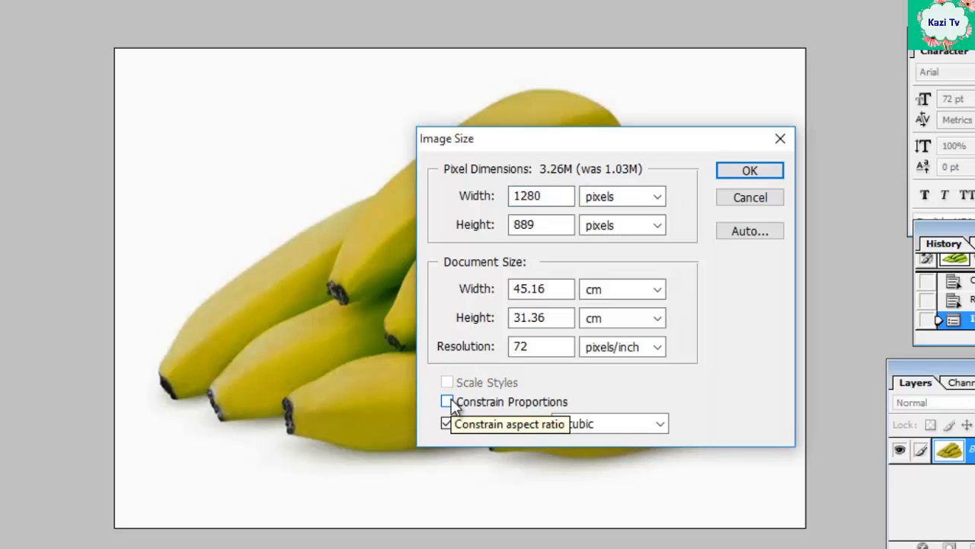
double_click(553, 195)
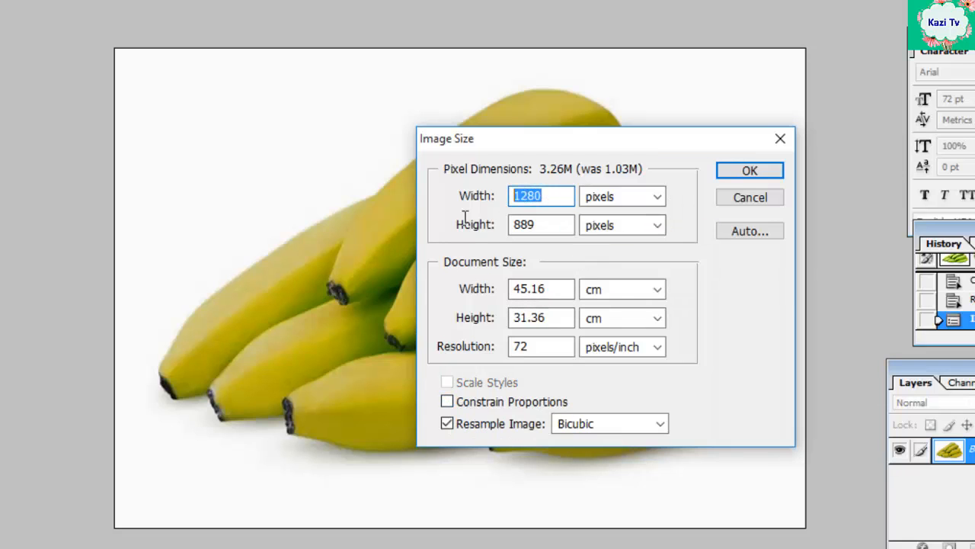
click(554, 224)
double_click(554, 225)
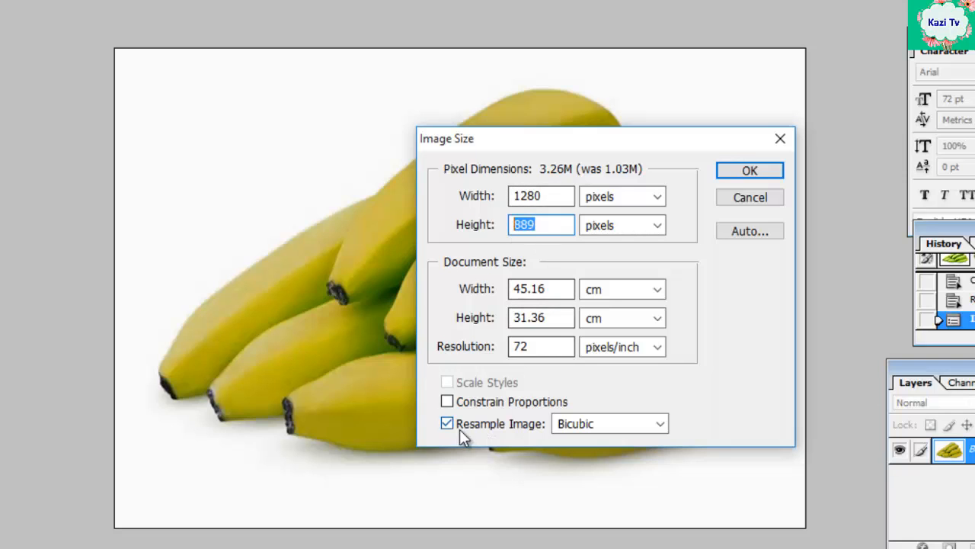
click(447, 403)
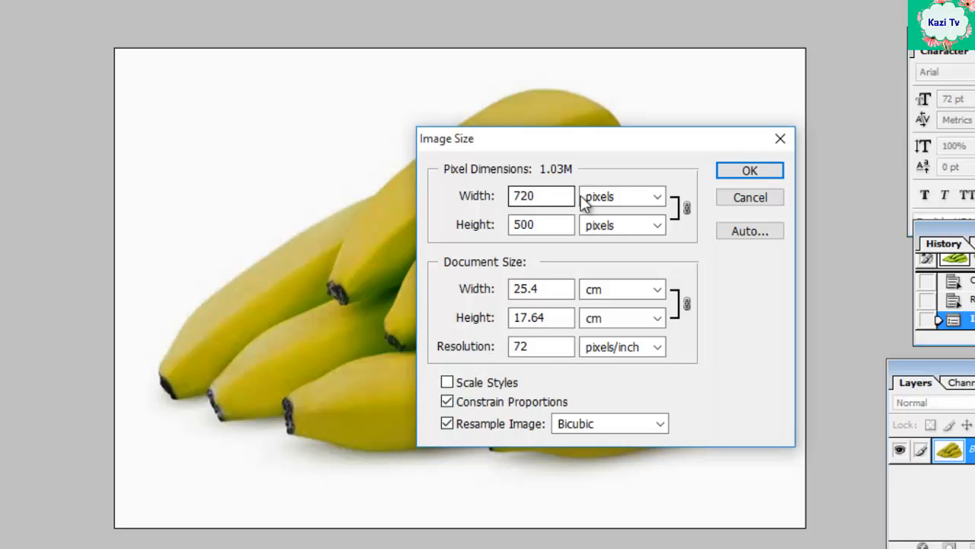
click(746, 171)
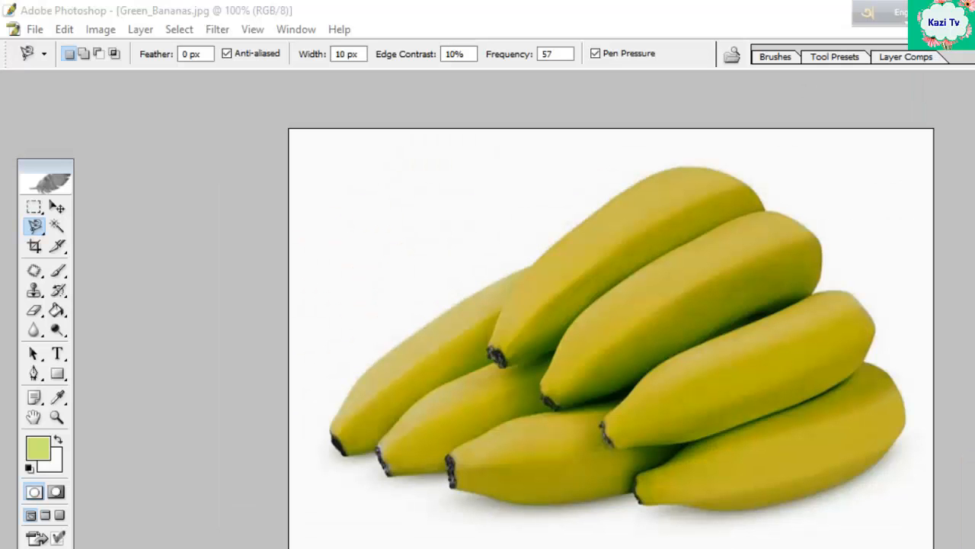
- Start Canvas Size for the banana image, anchor it at the bottom centre and set the new height to 20 cm
click(101, 29)
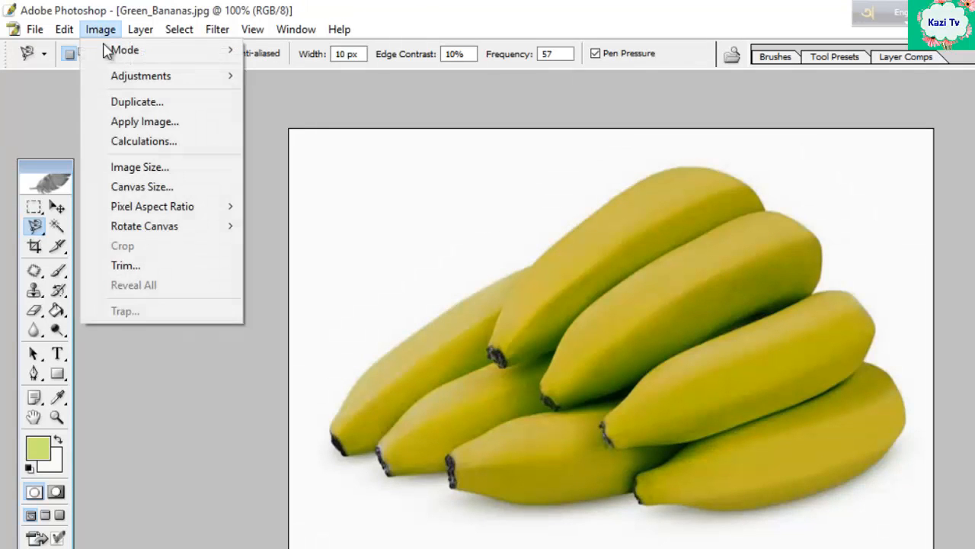
click(158, 190)
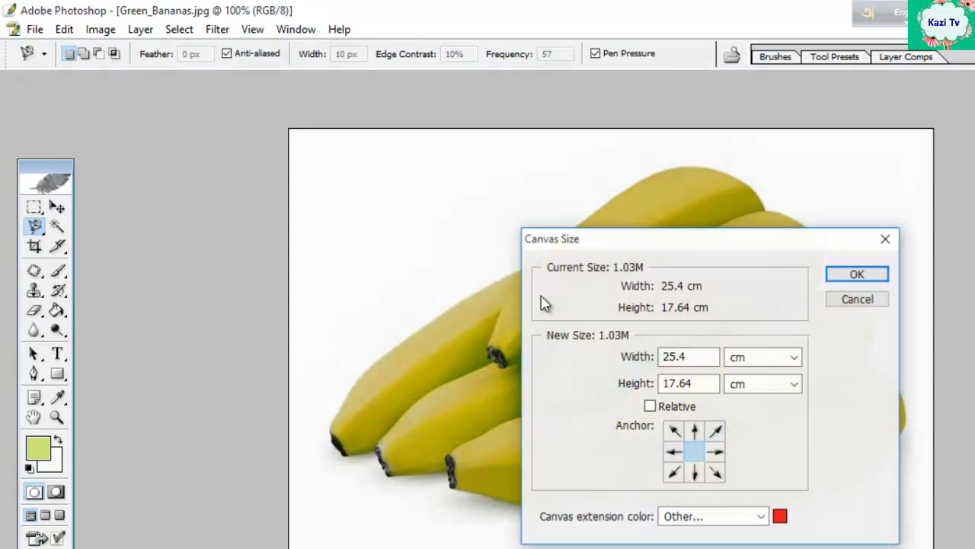
drag(690, 240, 835, 346)
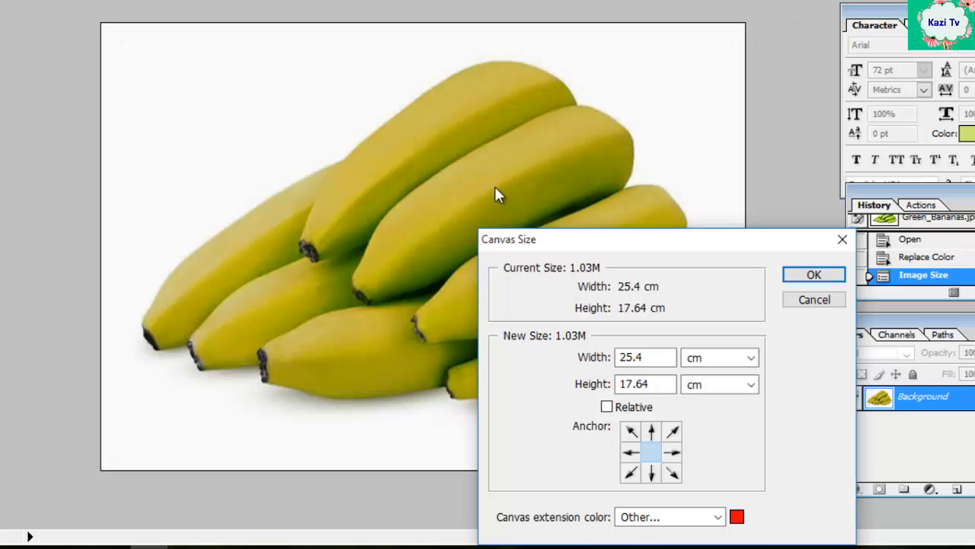
drag(612, 246, 67, 67)
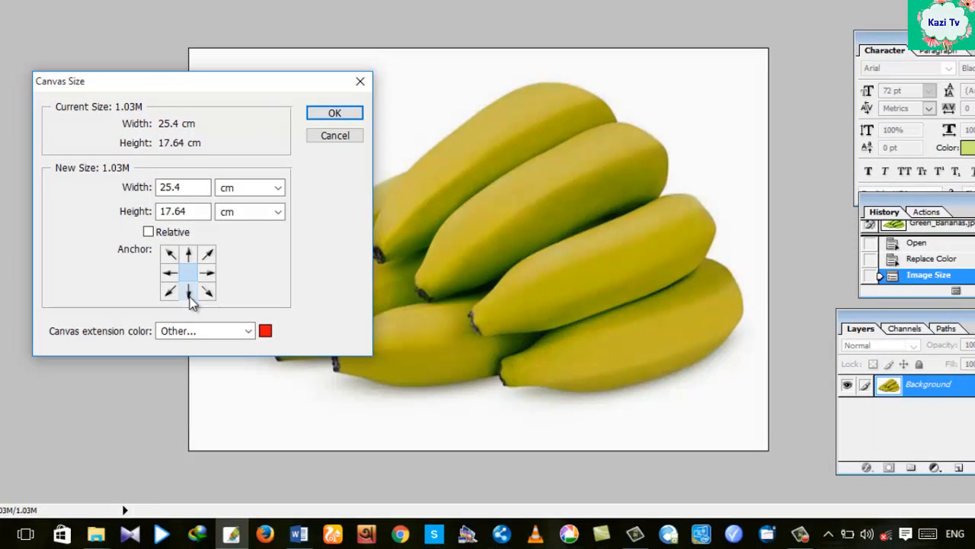
click(102, 301)
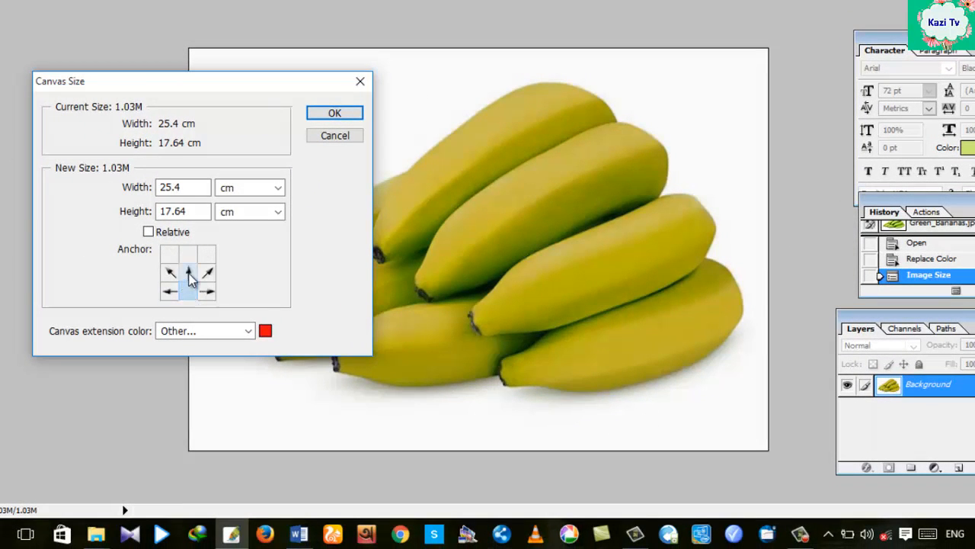
click(189, 273)
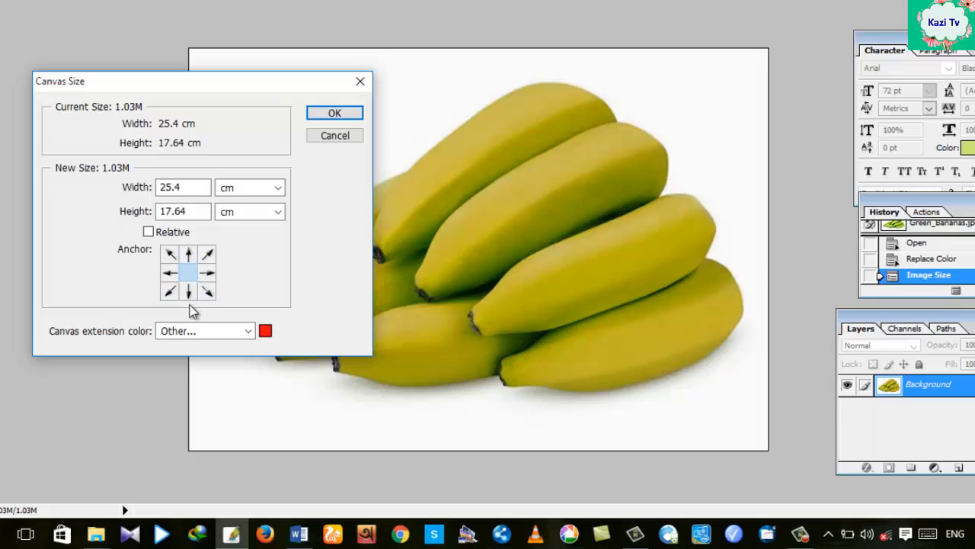
click(189, 294)
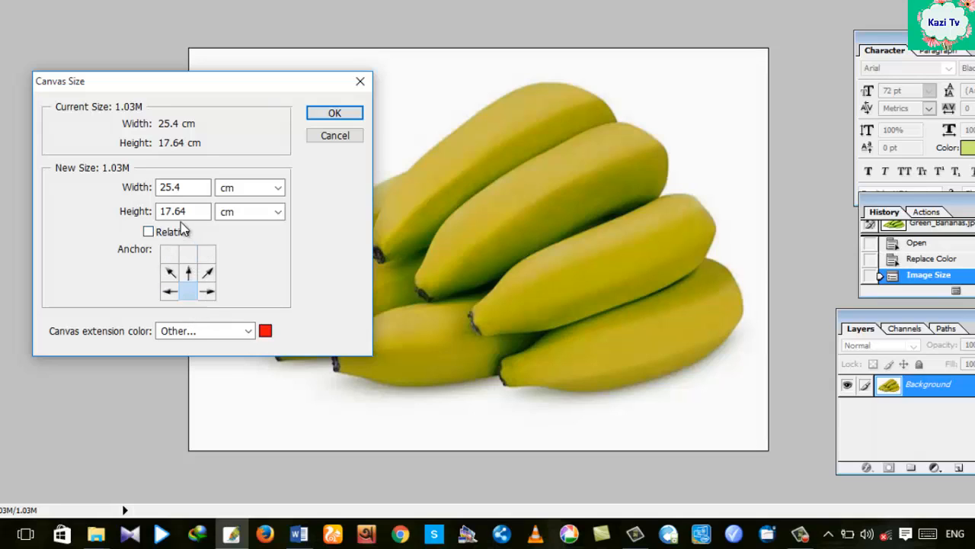
drag(189, 211, 151, 212)
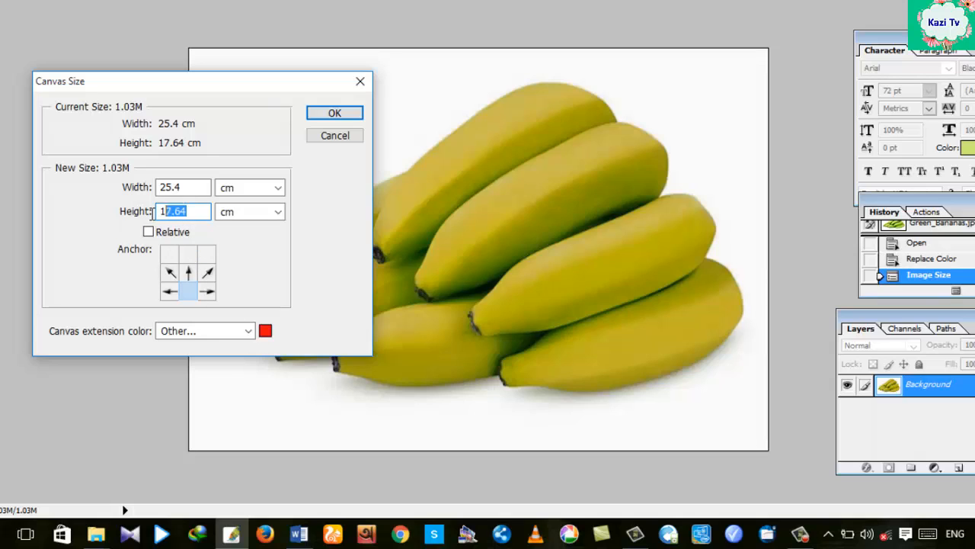
text(20)
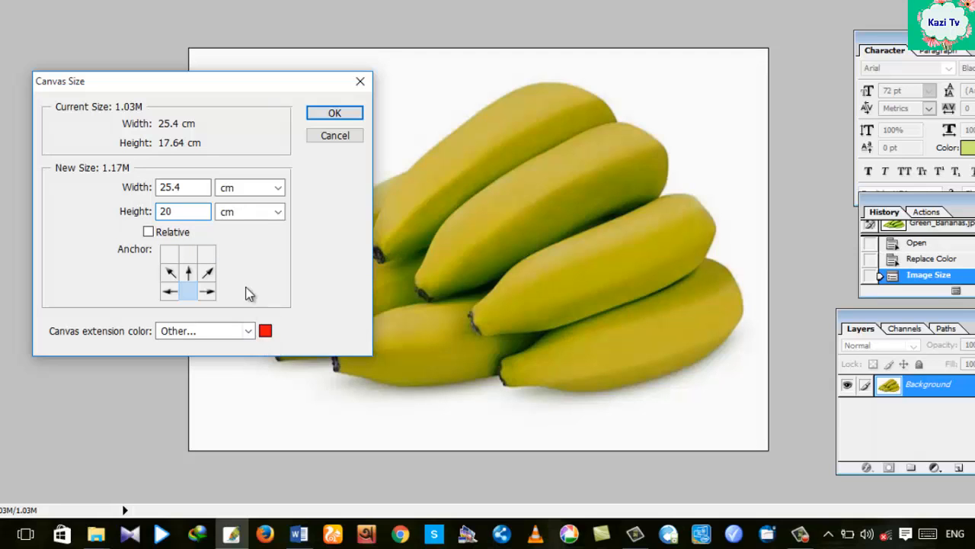
drag(231, 83, 266, 127)
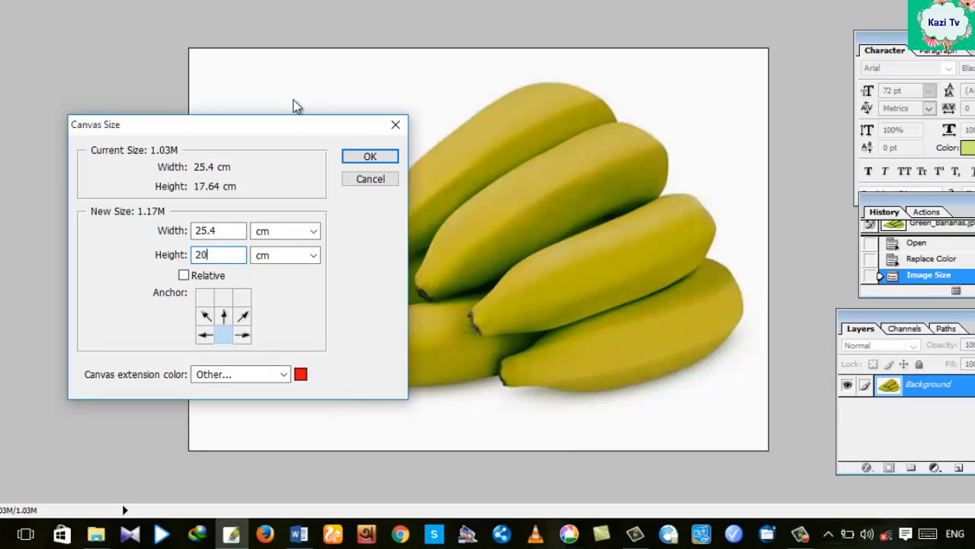
- Change the canvas extension color to purple AB05A5 and apply the new canvas size
click(301, 378)
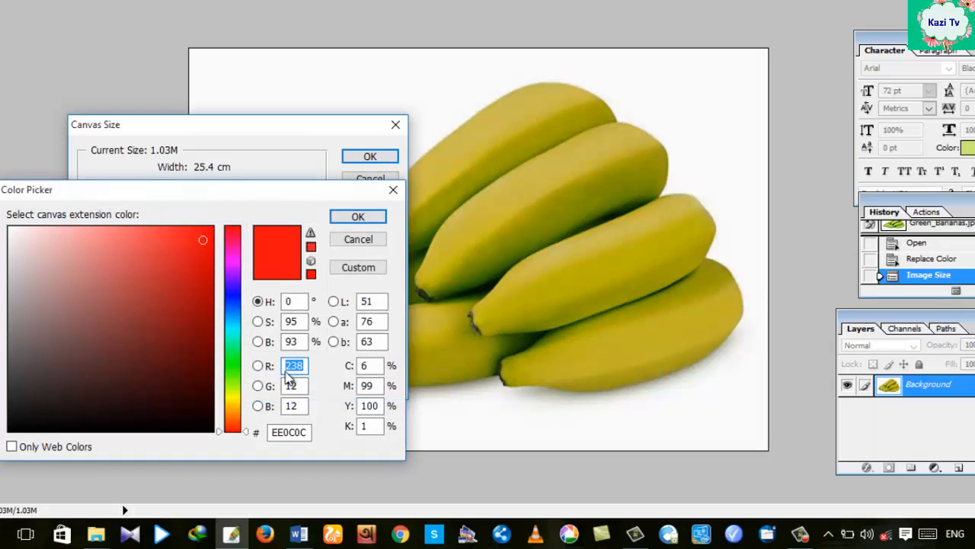
click(180, 238)
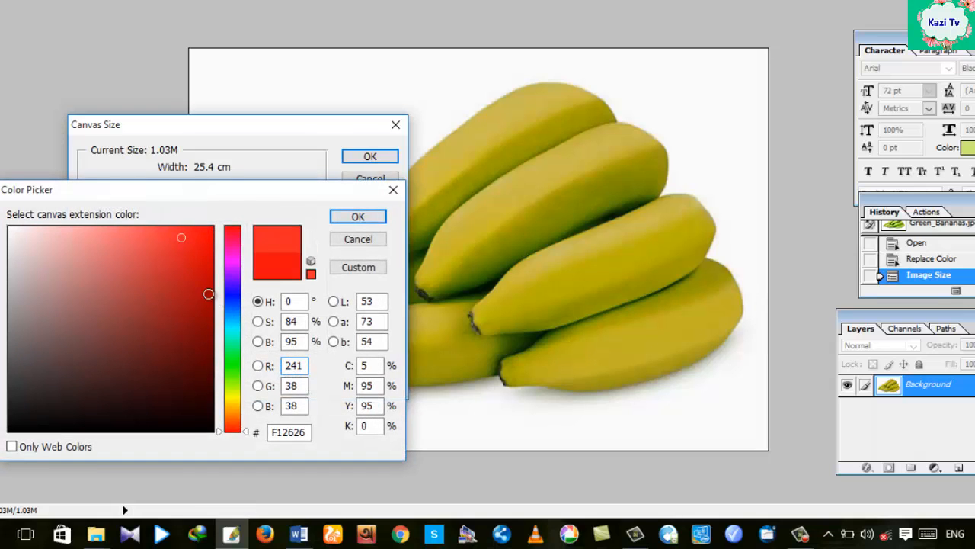
click(208, 293)
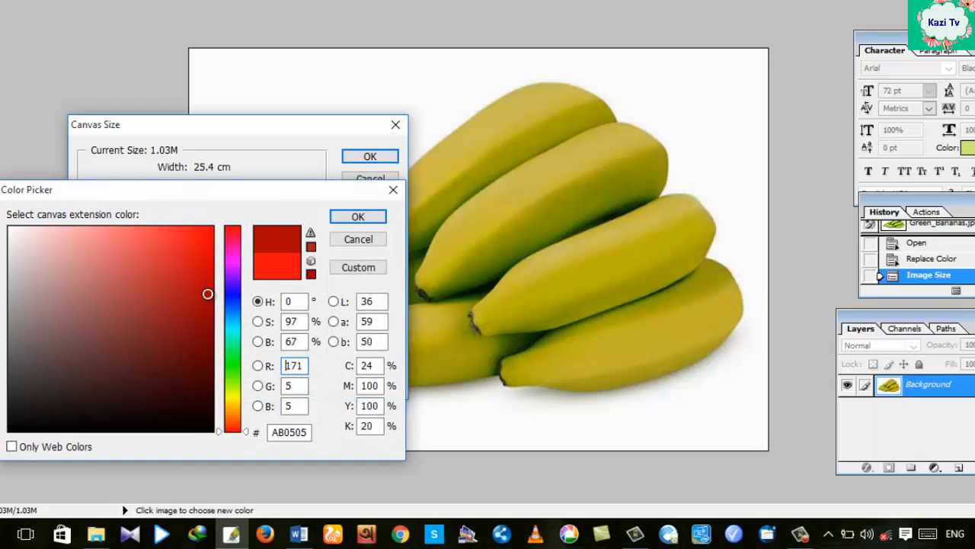
click(233, 263)
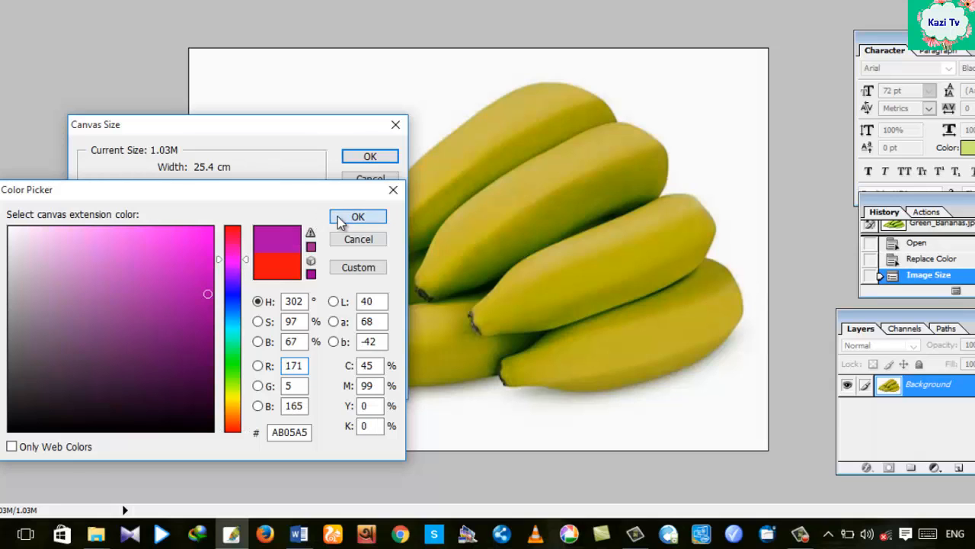
click(340, 219)
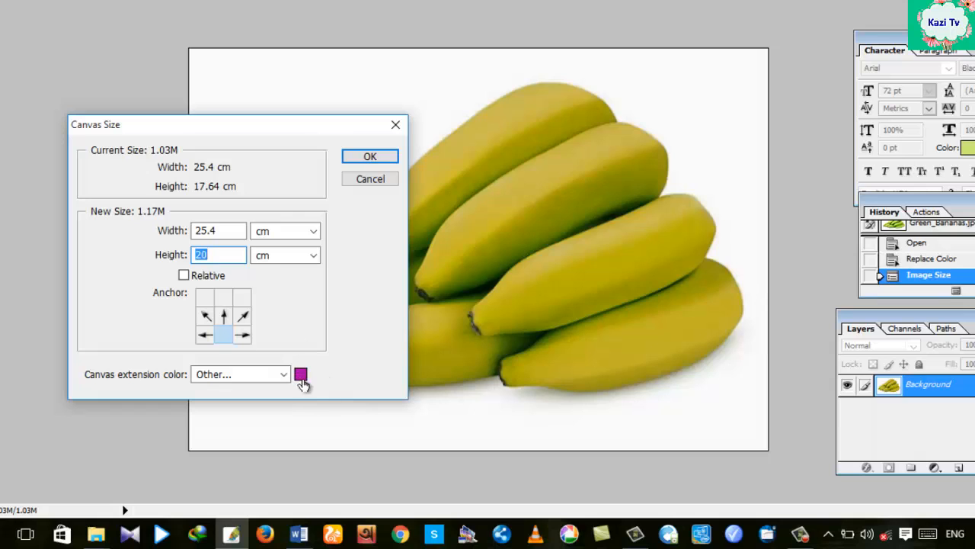
click(352, 159)
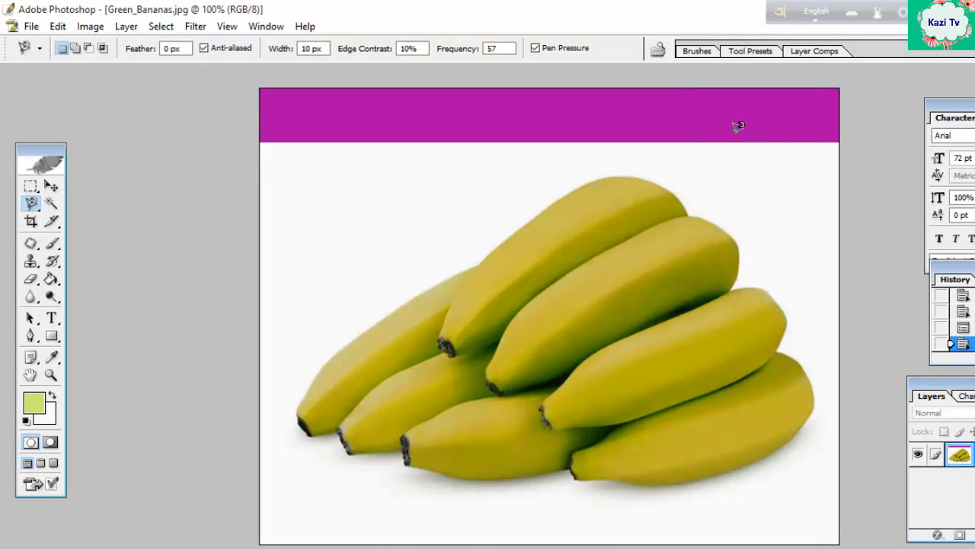
- Reopen Canvas Size, try the middle-left anchor, set the anchor to middle-right and apply it
click(87, 28)
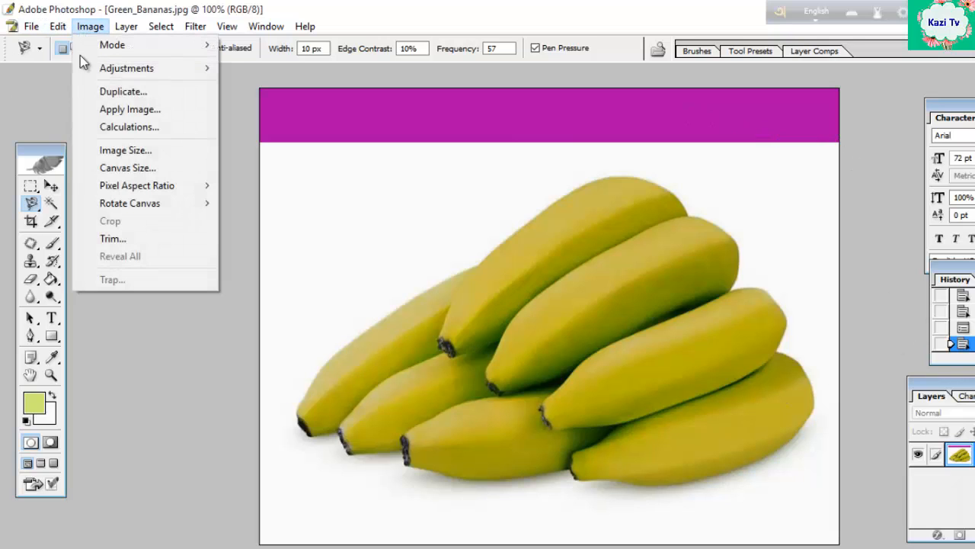
click(122, 169)
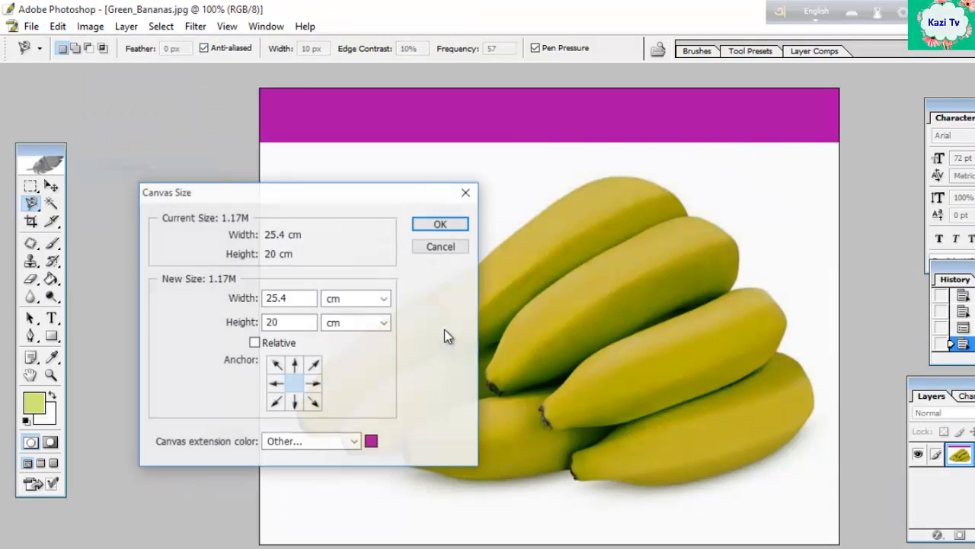
click(276, 385)
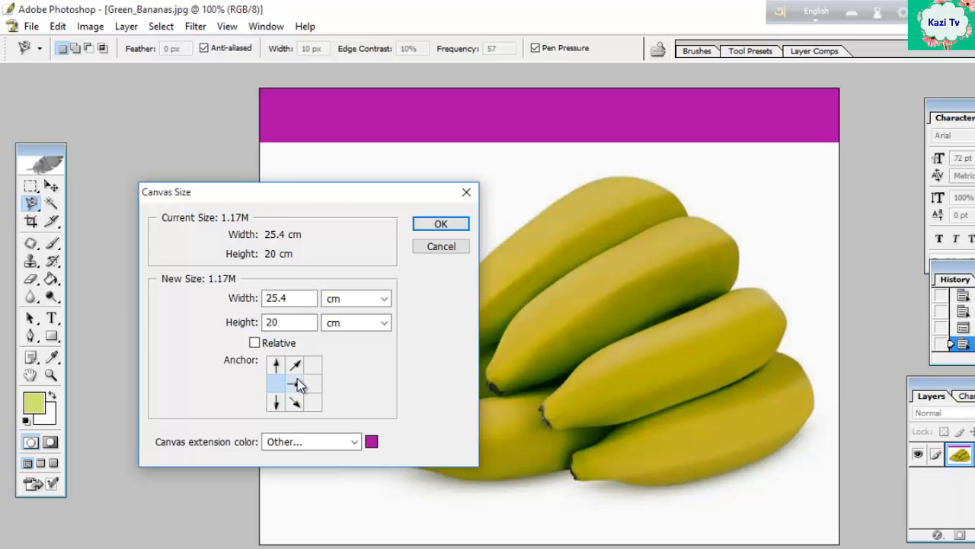
click(311, 384)
click(442, 225)
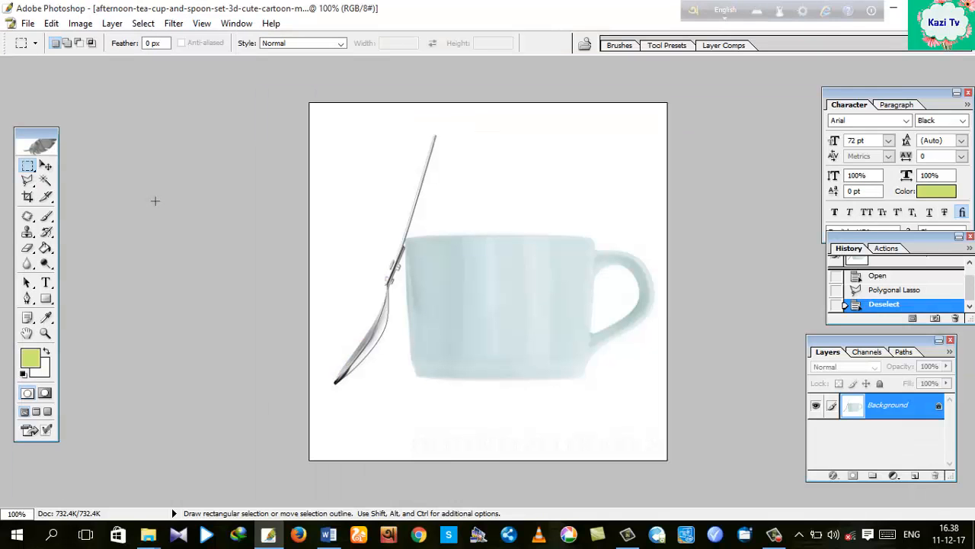
- Trim all four sides of the tea cup image based on Bottom Right Pixel Color, and undo and redo the trim to compare
click(80, 23)
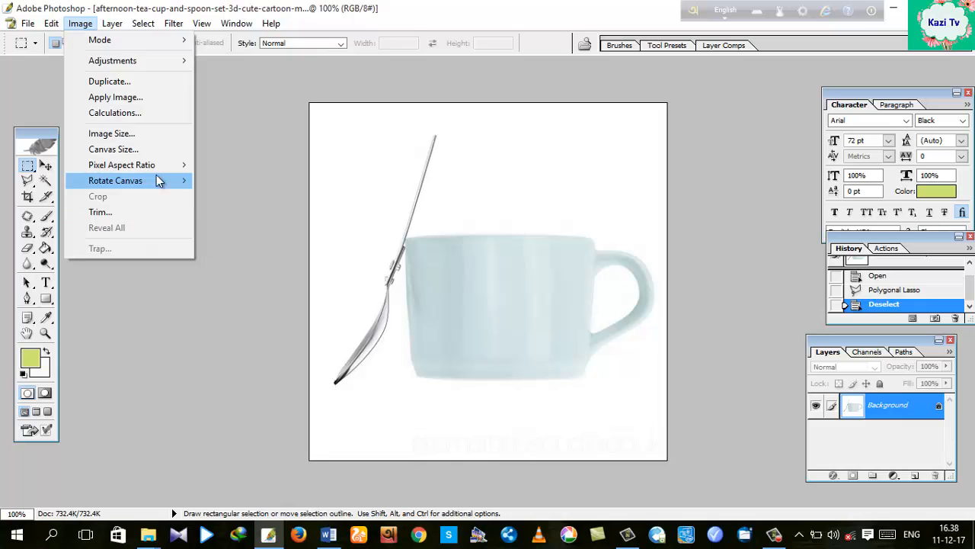
click(100, 212)
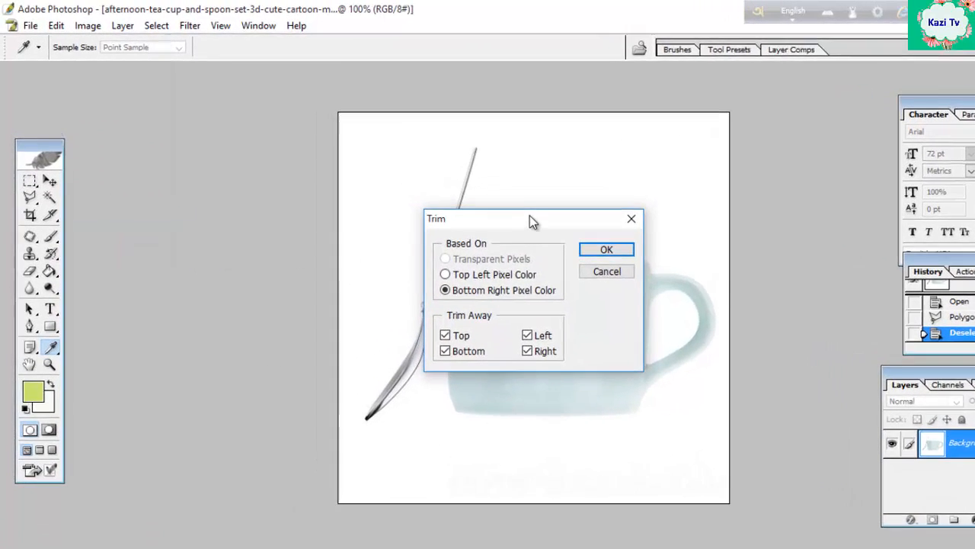
drag(490, 198, 717, 205)
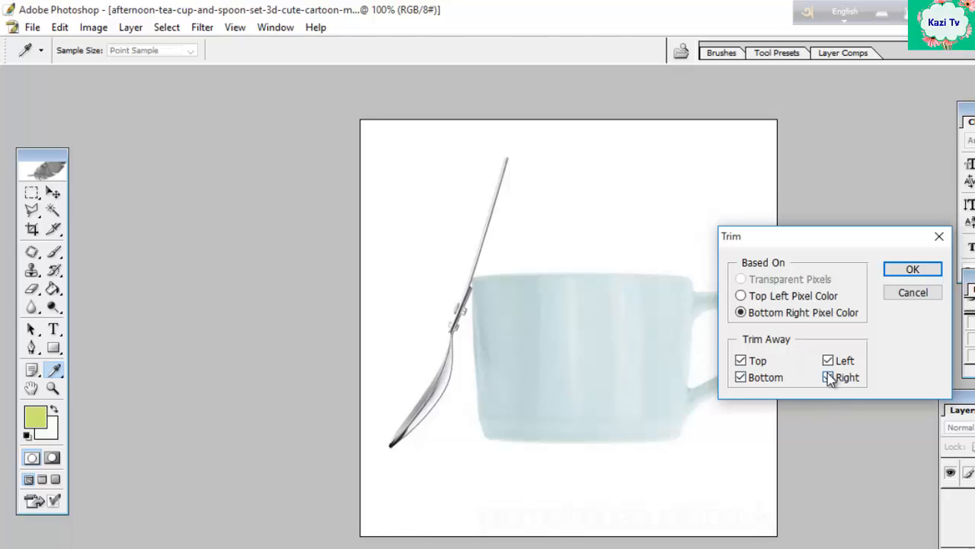
click(913, 270)
key(m)
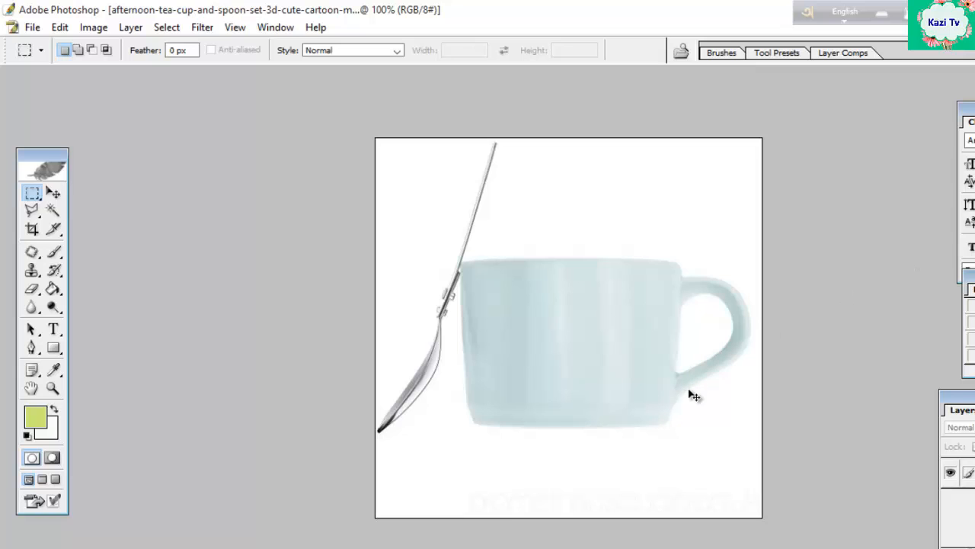
key(ctrl+z)
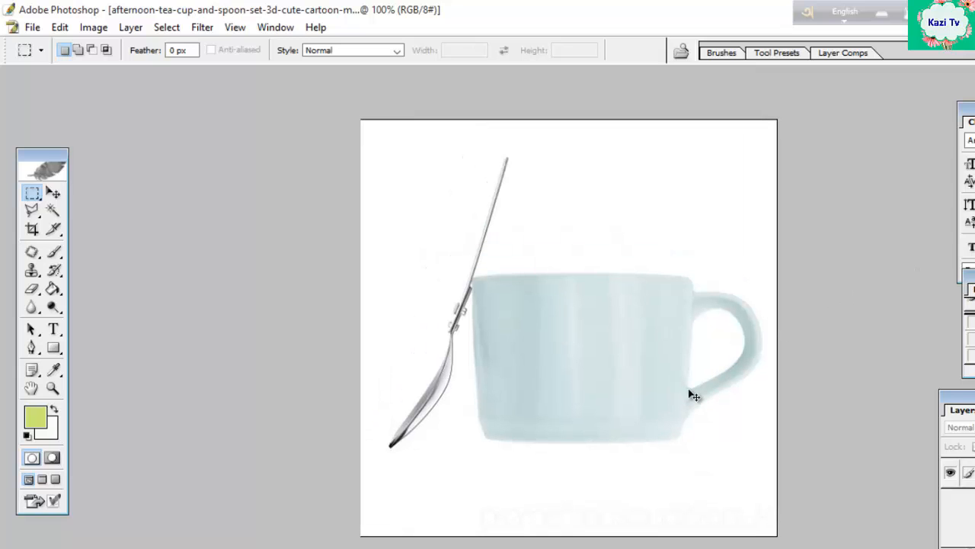
key(ctrl+z)
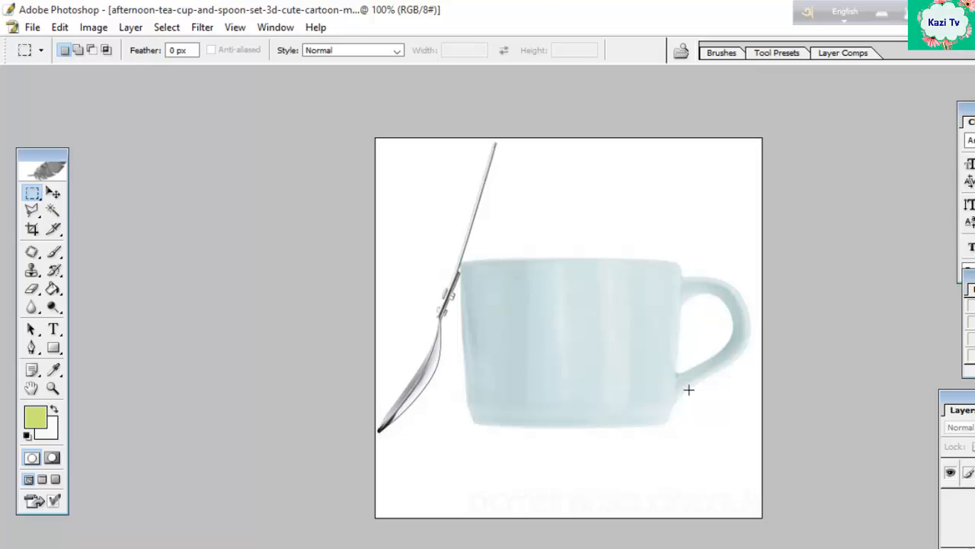